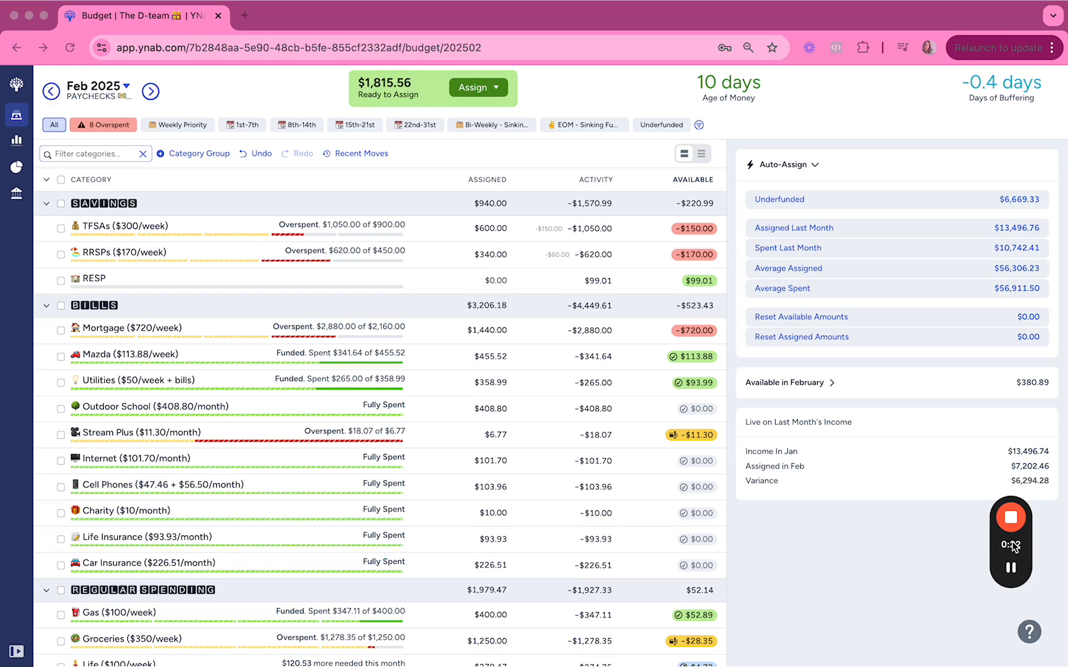
Examine the Visa category's payment details for February, including its total underfunded amount.
scroll(552, 567, "down", 7)
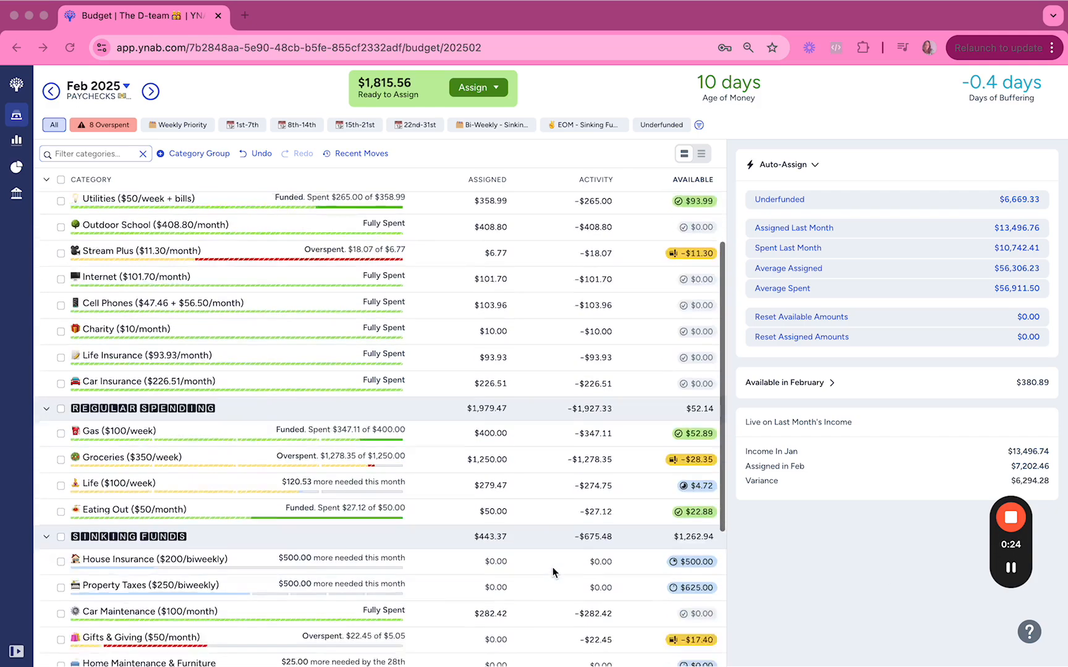
scroll(553, 569, "up", 7)
scroll(288, 378, "down", 7)
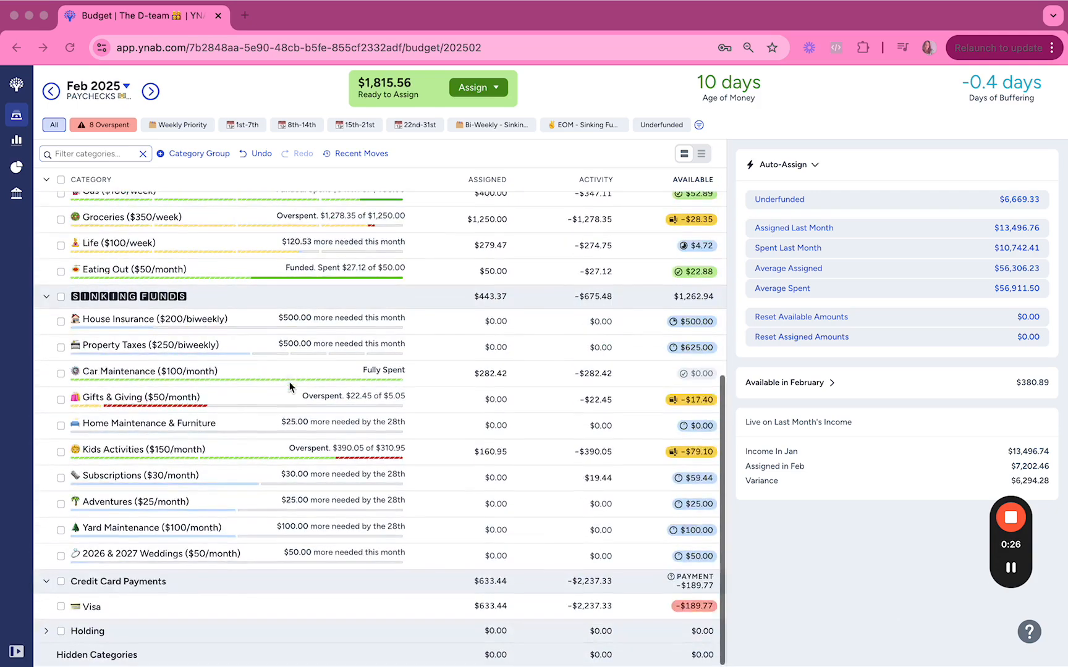
left_click(152, 611)
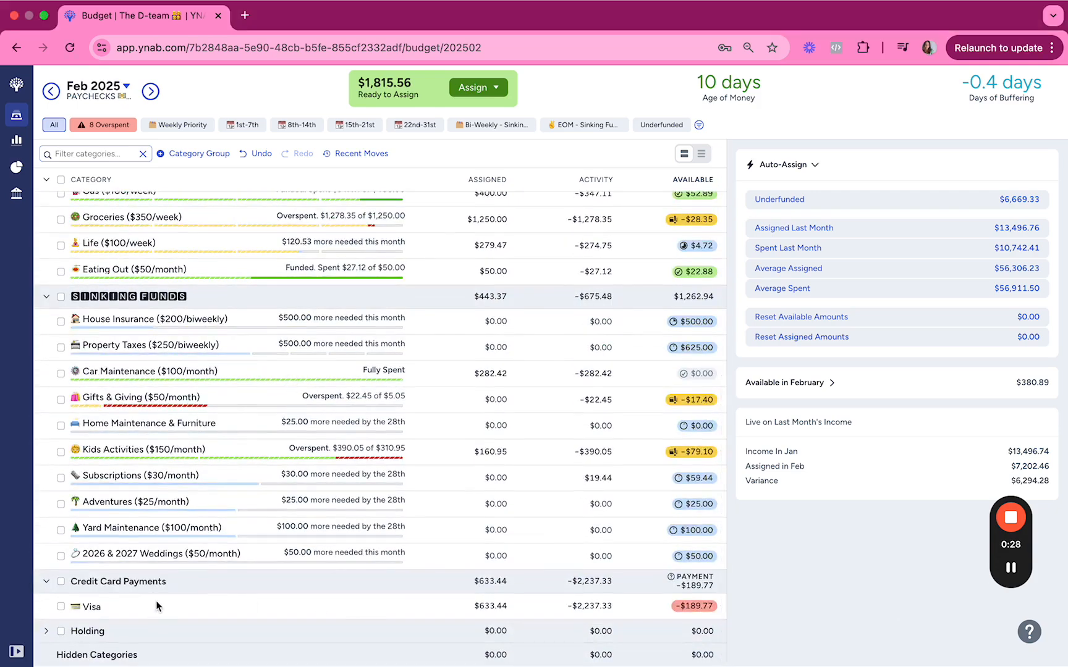
left_click(160, 604)
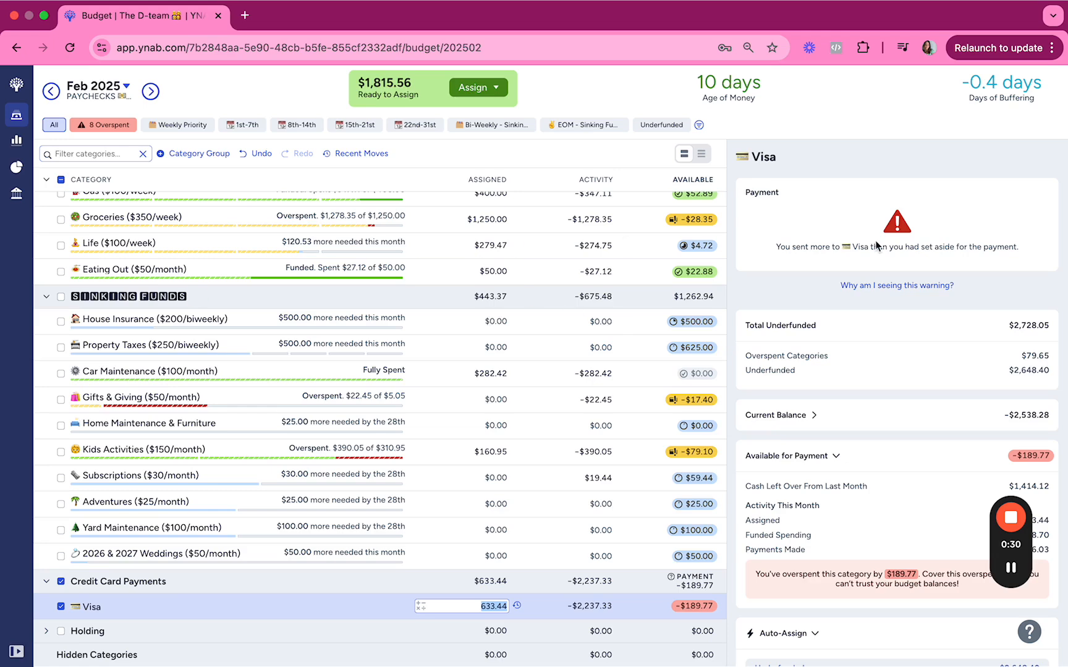
left_click_drag(1009, 326, 1050, 332)
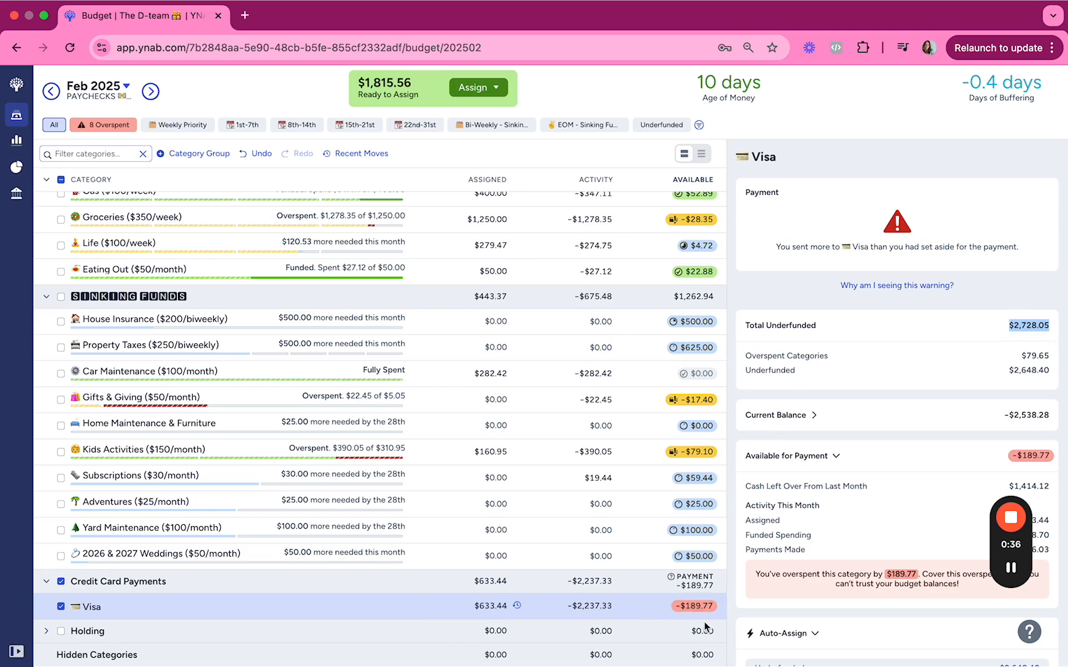
Inspect the details of the credit-overspent categories, including Gifts & Giving and Stream Plus.
left_click(648, 458)
left_click(645, 399)
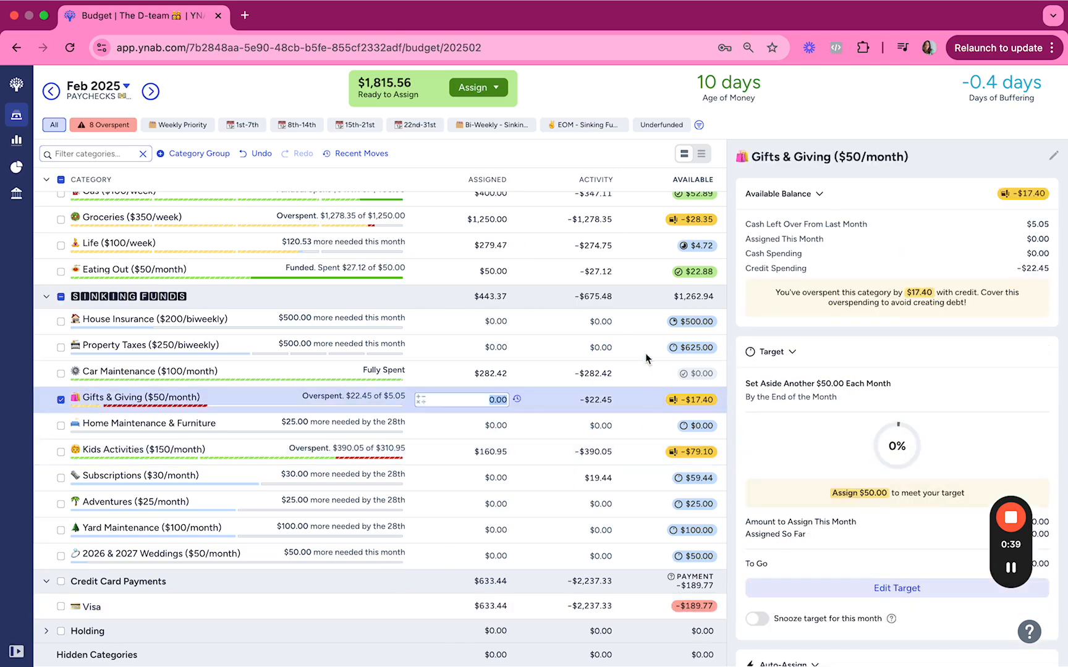
left_click(626, 219)
scroll(627, 219, "up", 5)
left_click(627, 216)
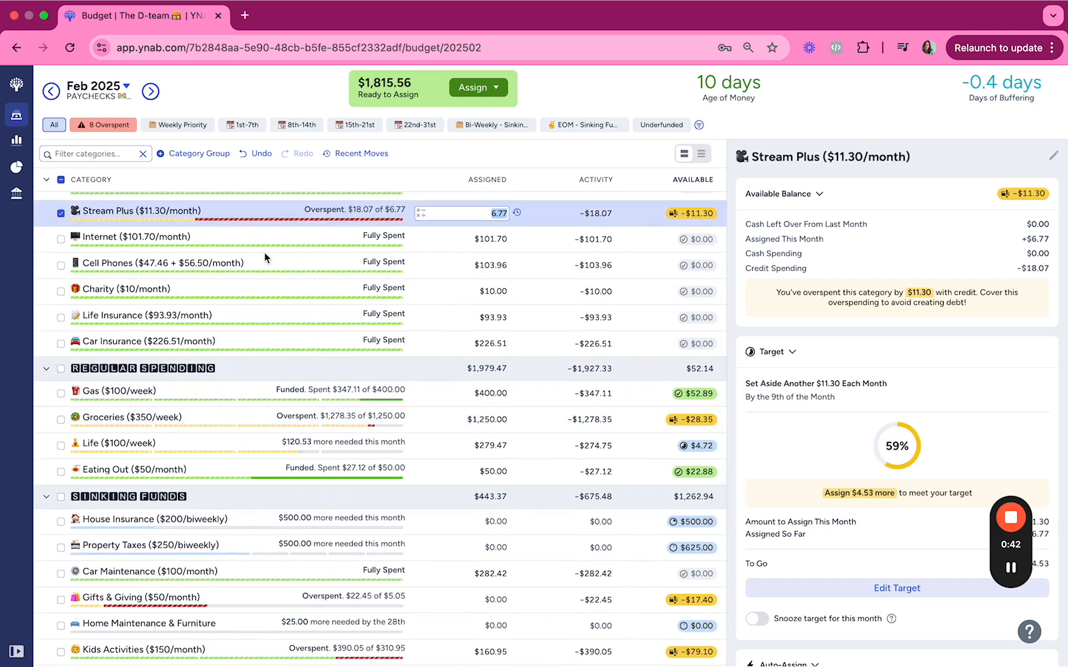
Filter the budget to overspent categories and add $11.30 to the amount assigned to Stream Plus.
left_click(91, 126)
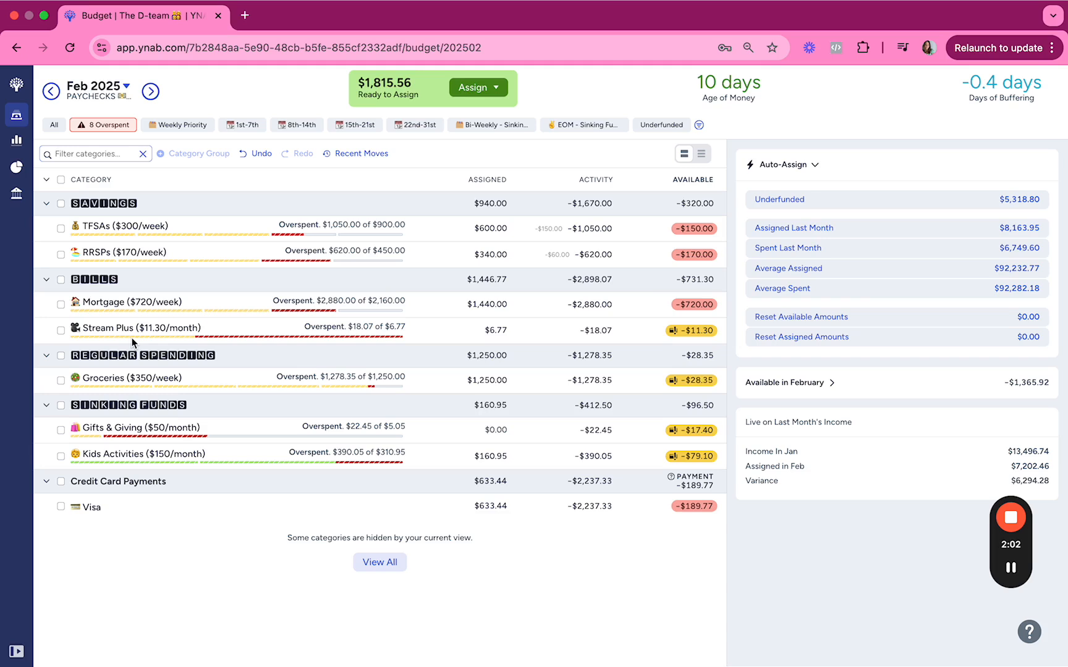
left_click(494, 331)
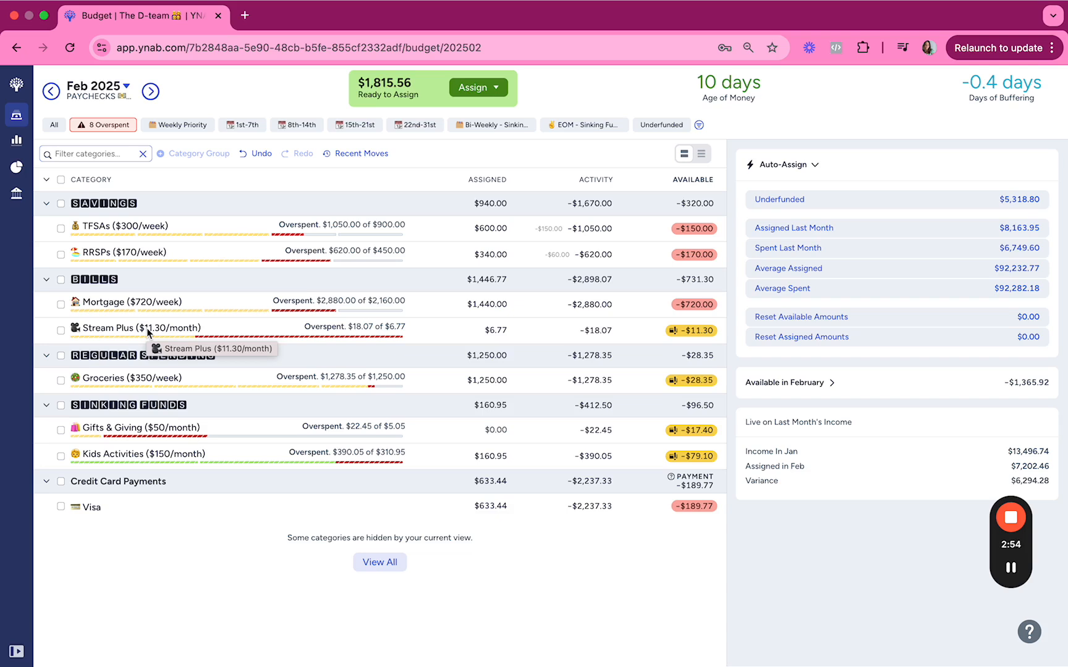
left_click(482, 330)
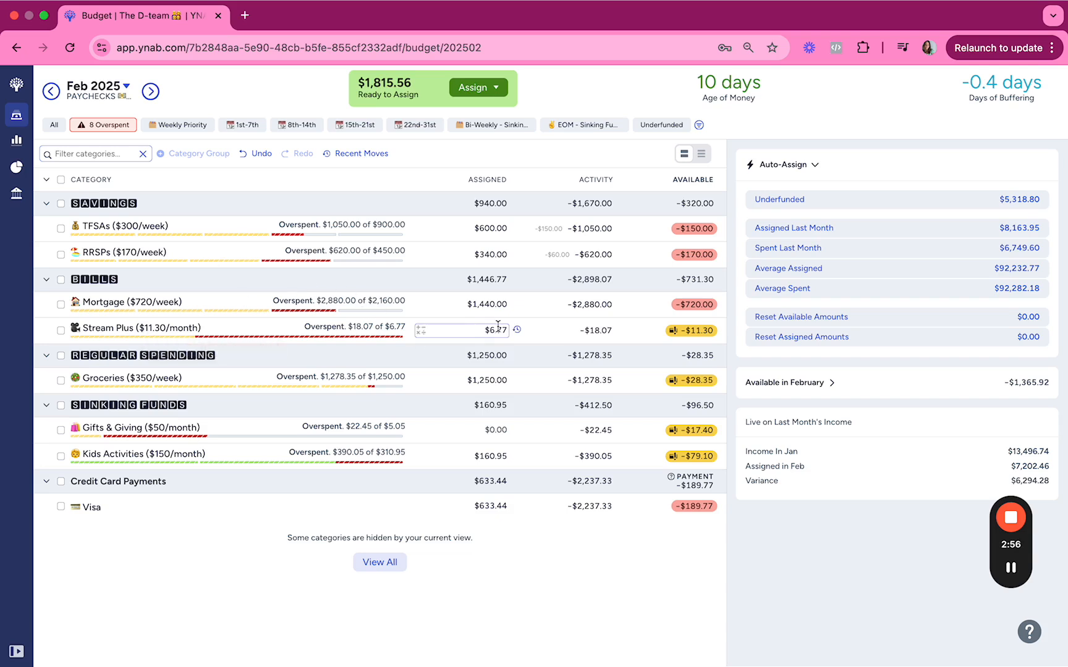
type("+11.30")
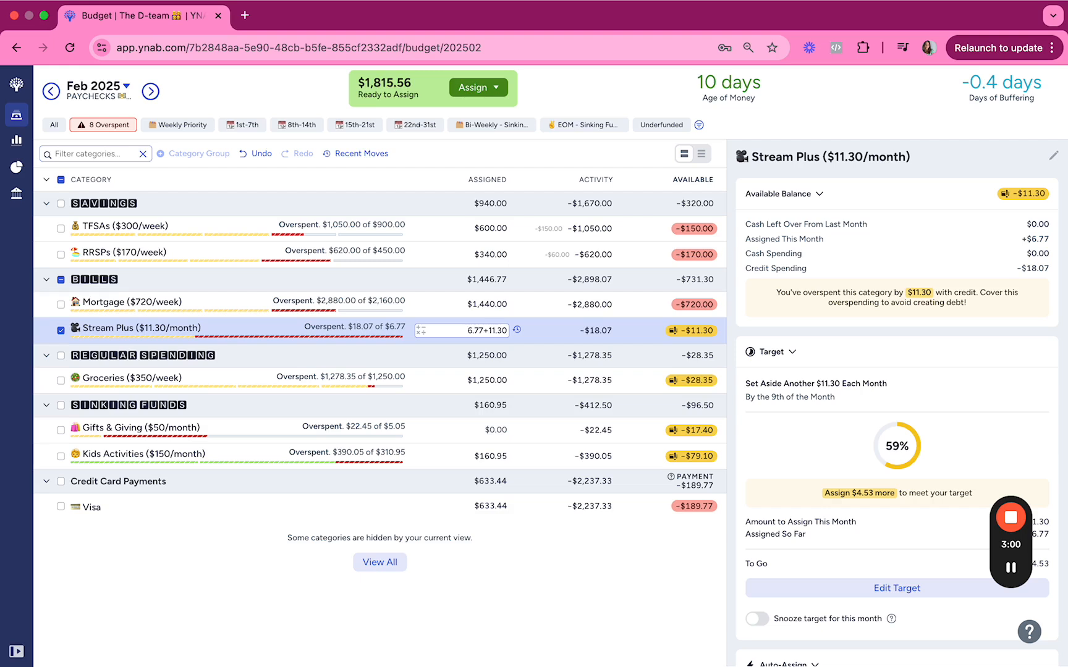
key("Return")
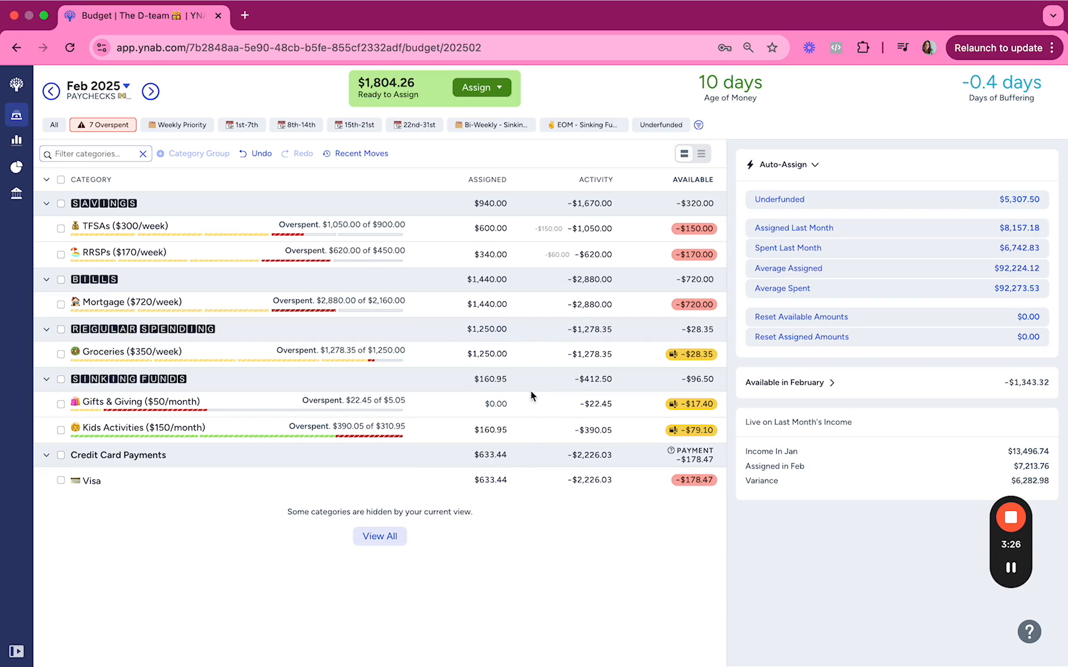
Assign $50 to Gifts & Giving and add $79.10 to the amount assigned to Kids Activities.
left_click(499, 405)
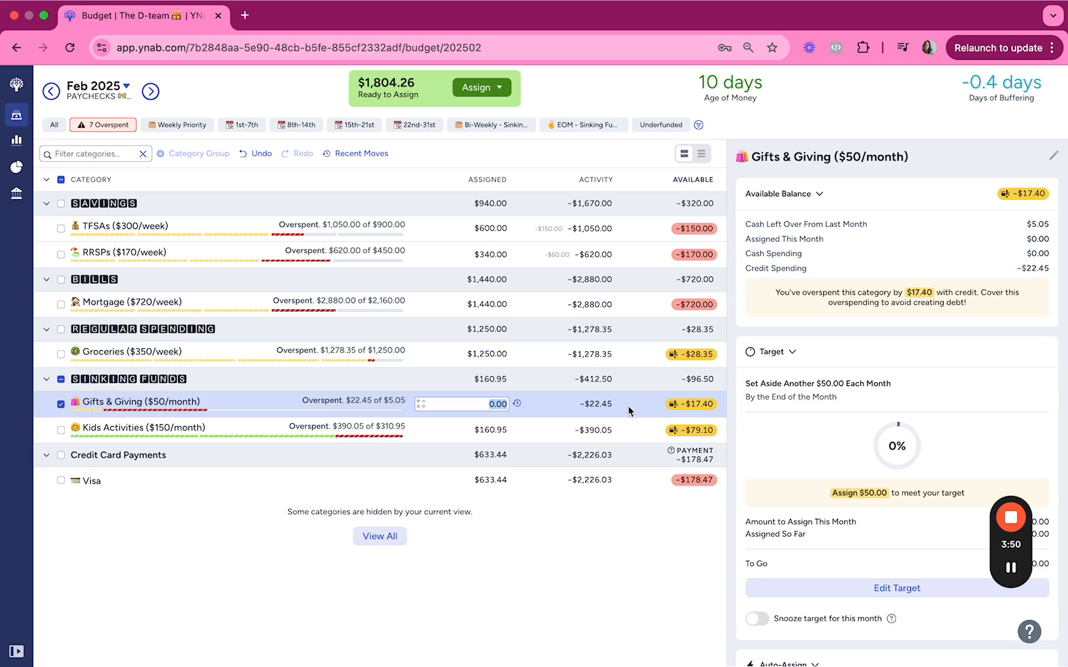
type("50")
key("Tab")
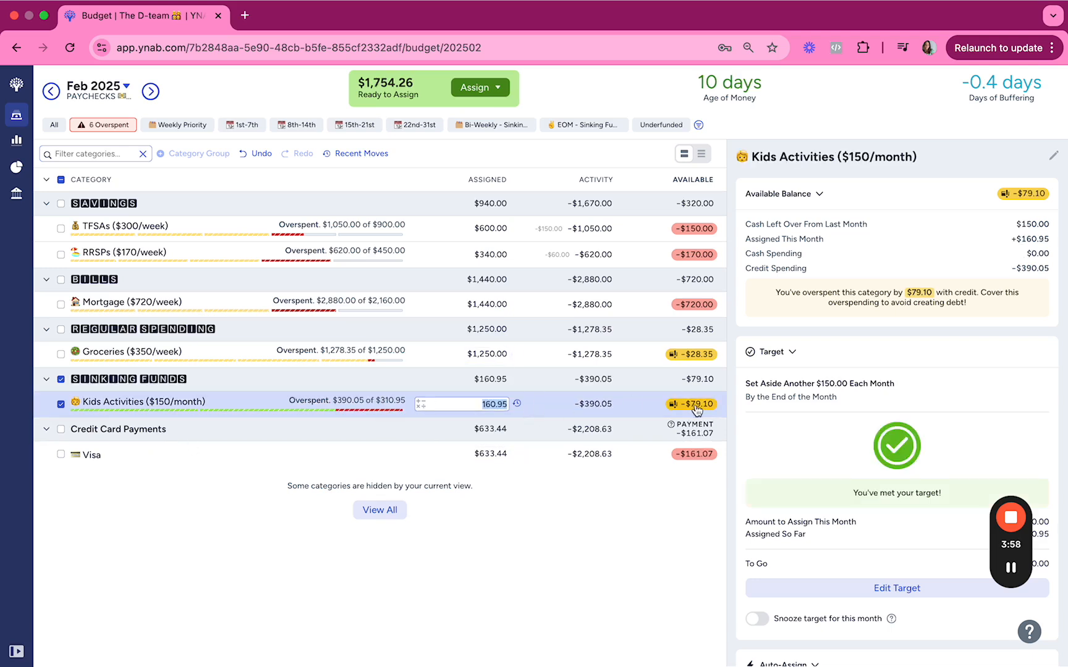
key("Right")
type("+79.10")
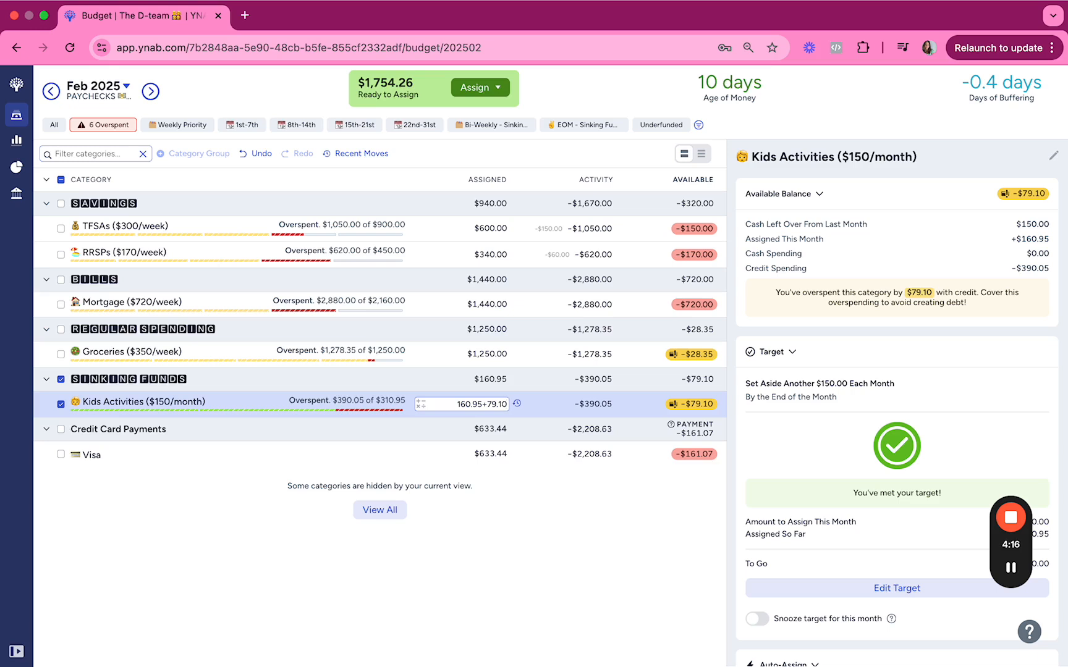
key("shift+Tab")
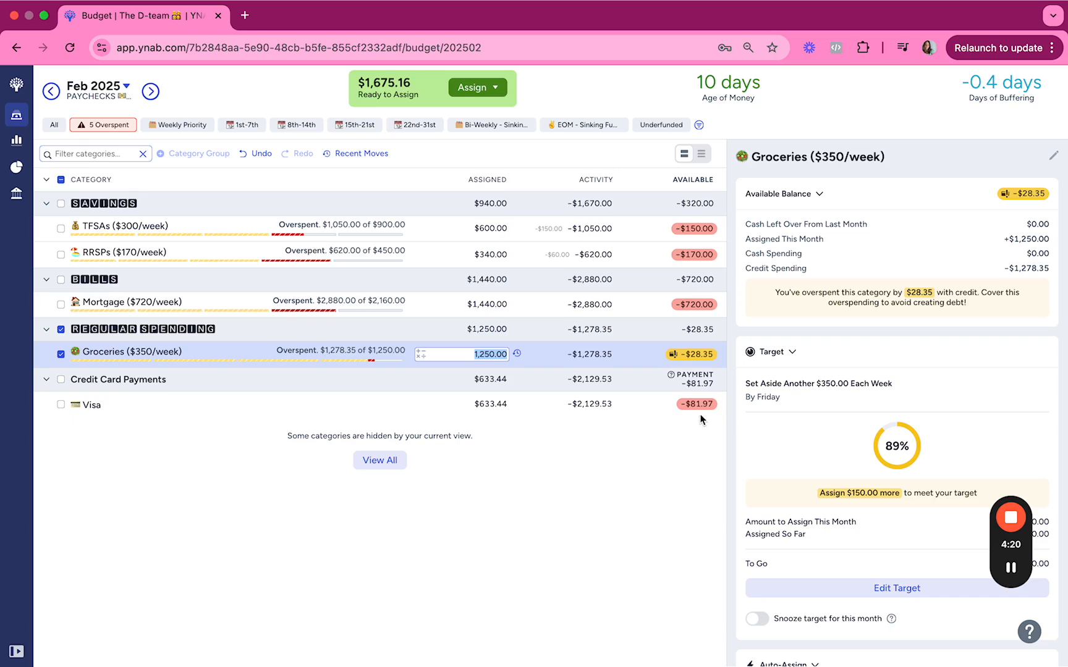
Show the Weekly Priority categories and add $300 to the amount assigned to TFSAs.
left_click(177, 461)
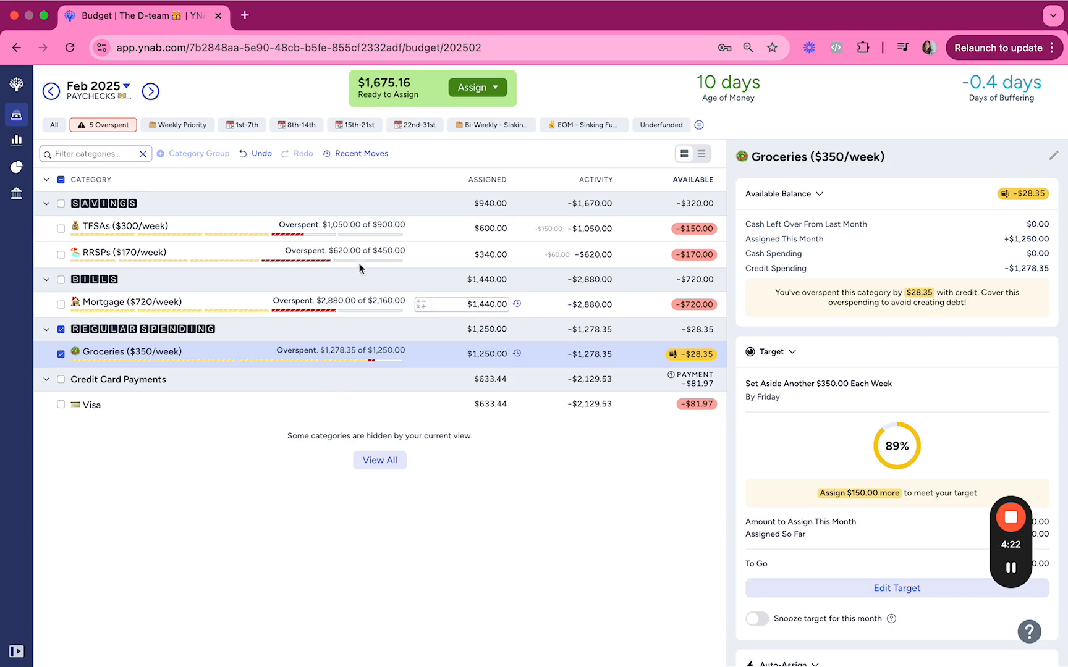
left_click(181, 127)
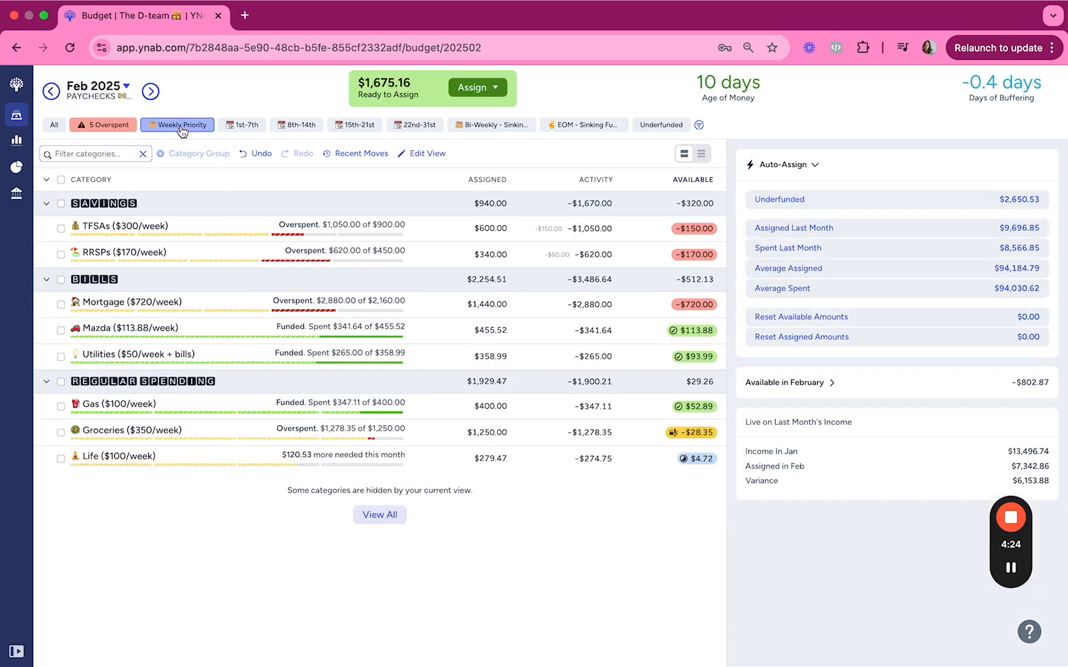
left_click(491, 228)
type("+300")
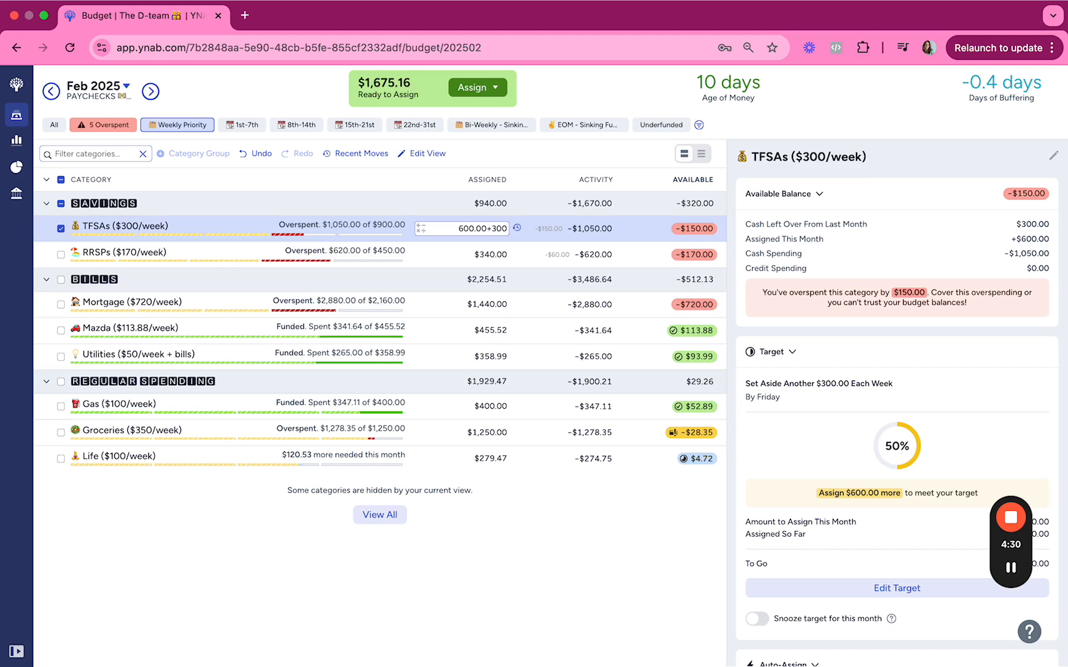
key("Tab")
Add $170 to the amount assigned to RRSPs and $720 to the amount assigned to Mortgage.
key("Right")
type("+170")
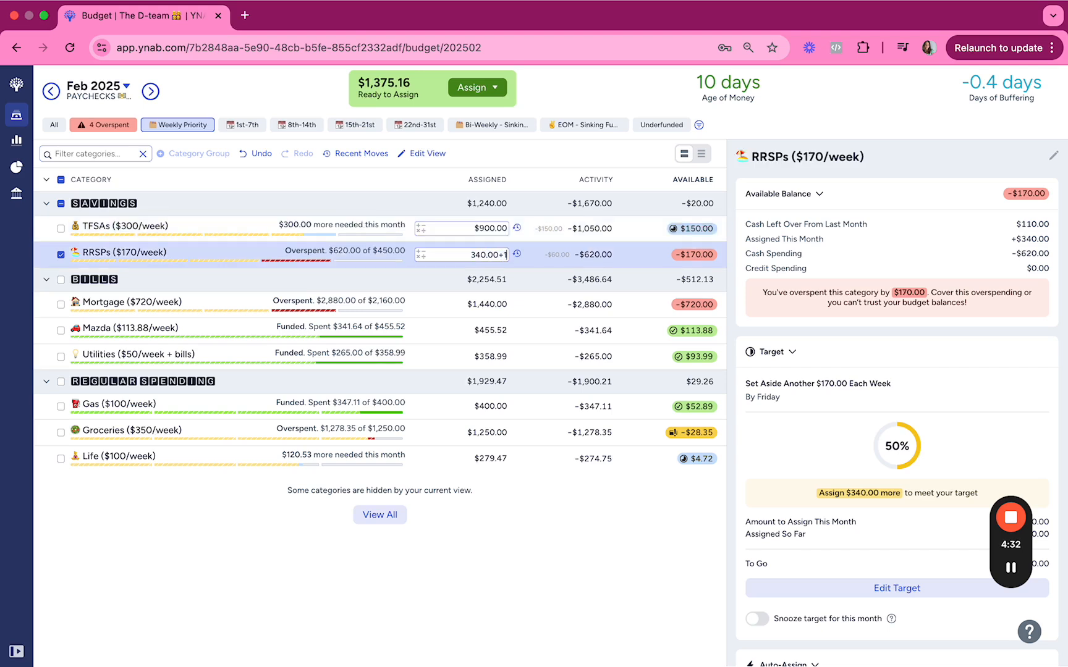
key("Tab")
key("Right")
type("+720")
key("Tab")
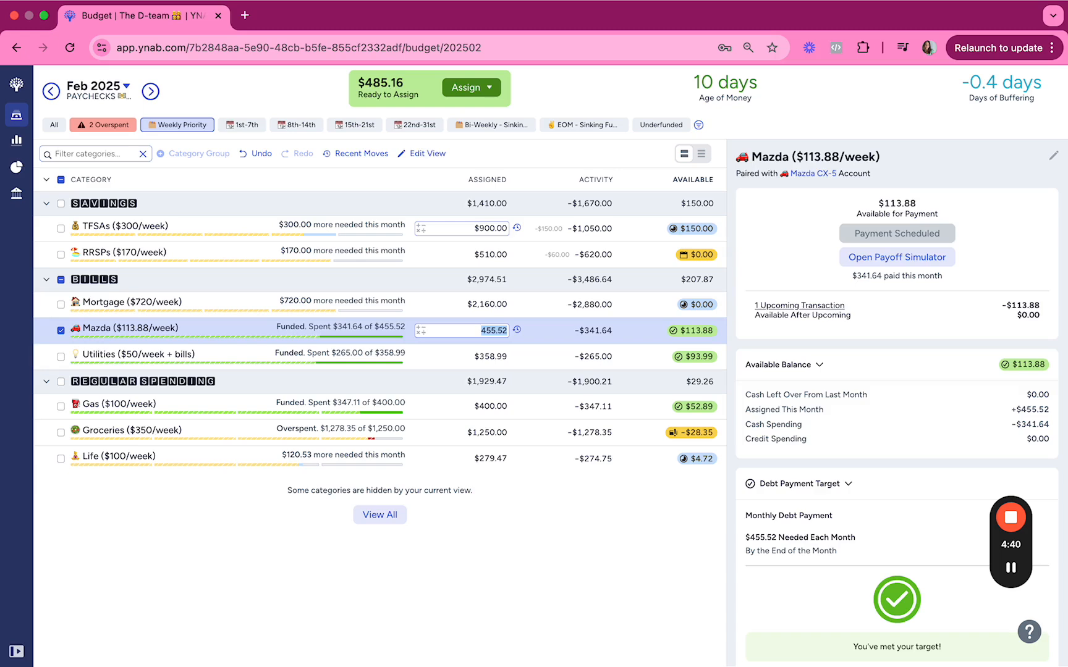
Set the amount assigned to Groceries to four weeks at $350, entered as 350*4.
key("Tab")
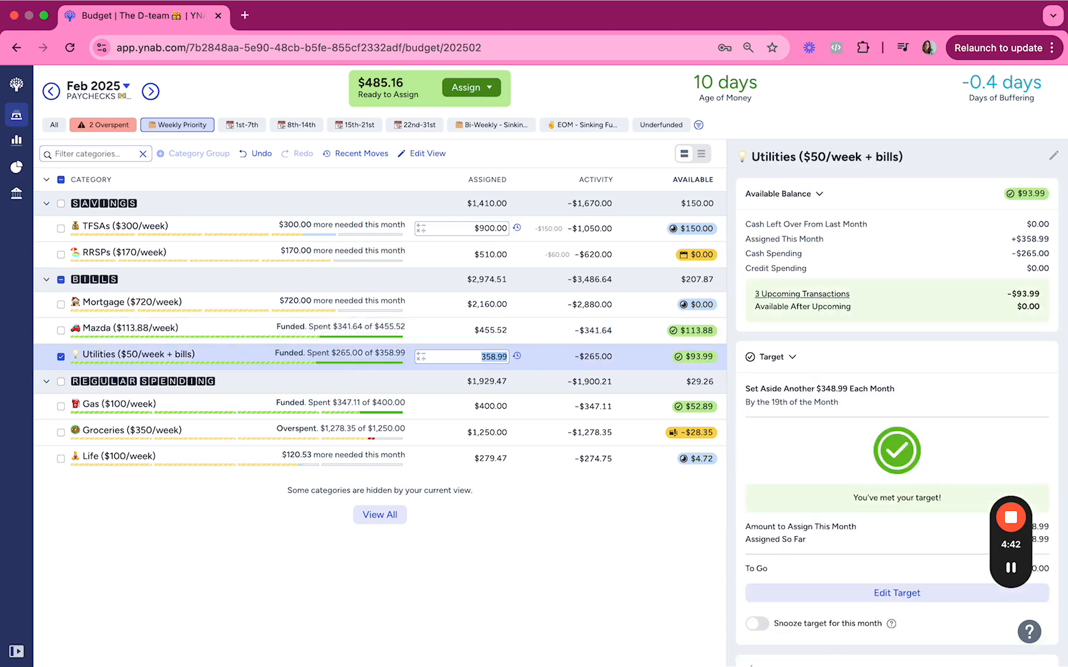
key("Tab")
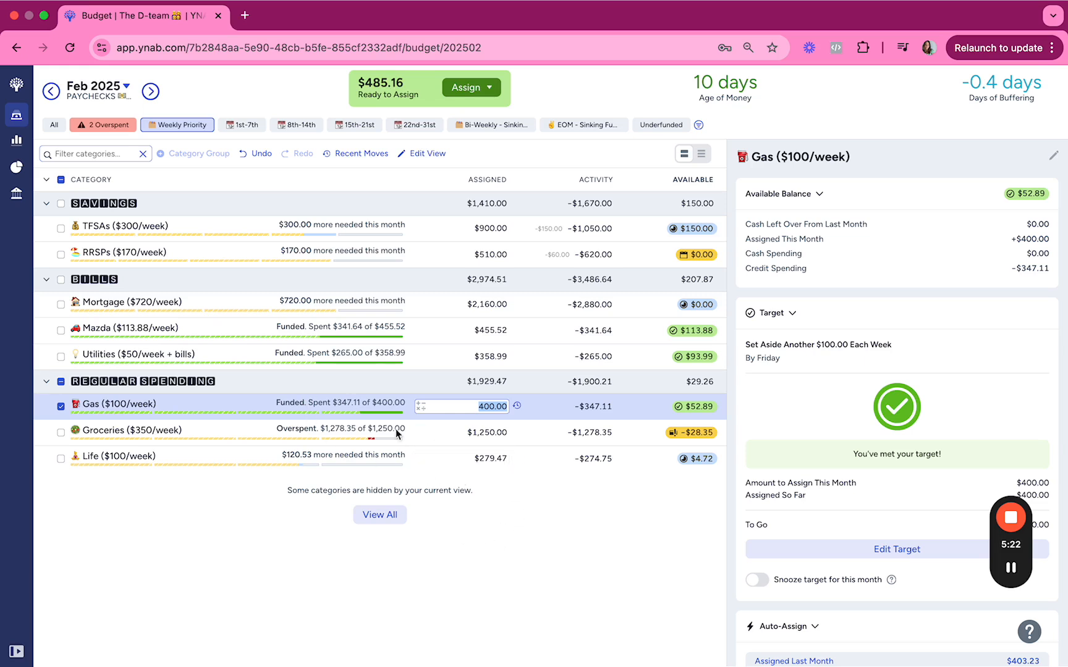
left_click(495, 436)
type("35")
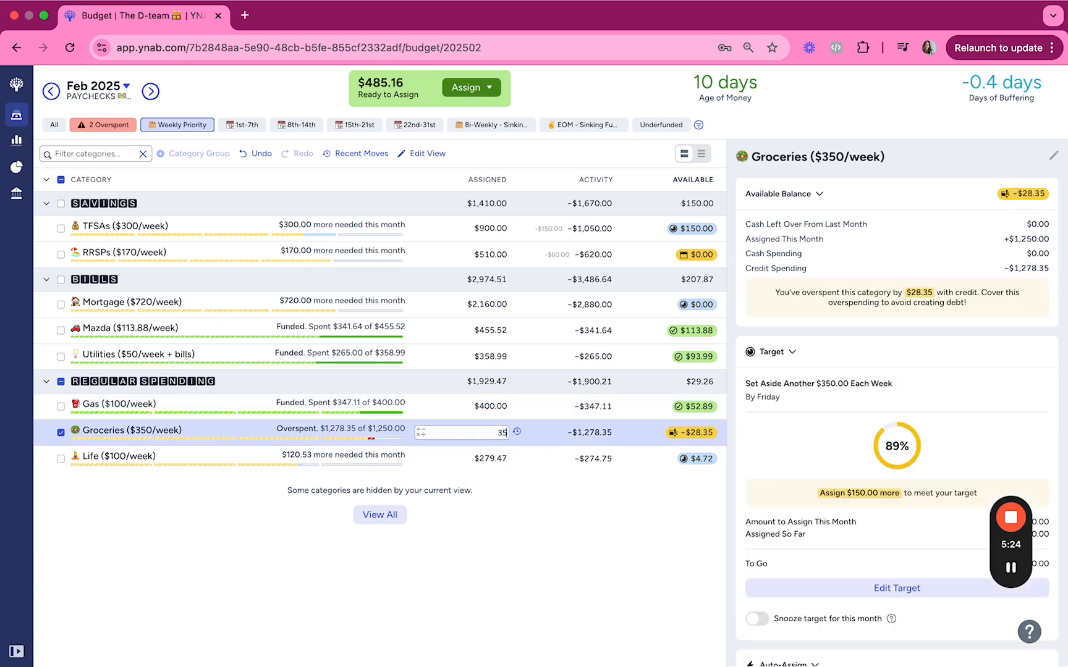
type("0*4")
key("Return")
Add another $100 to the amount assigned to Groceries.
left_click(495, 436)
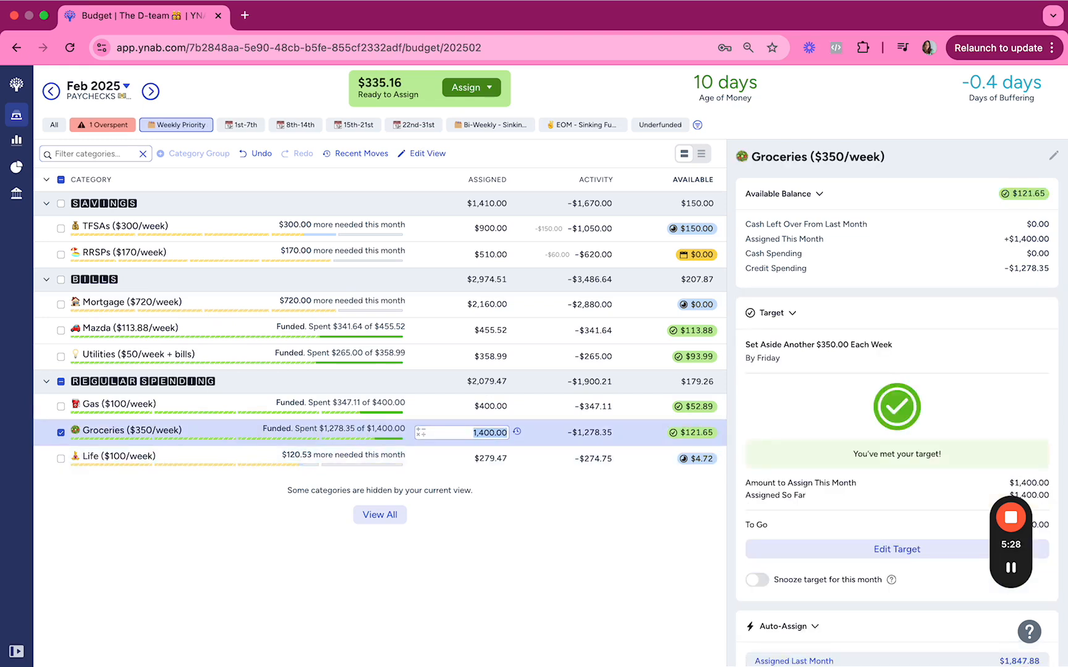
key("Right")
type("+100")
key("Up")
key("Up")
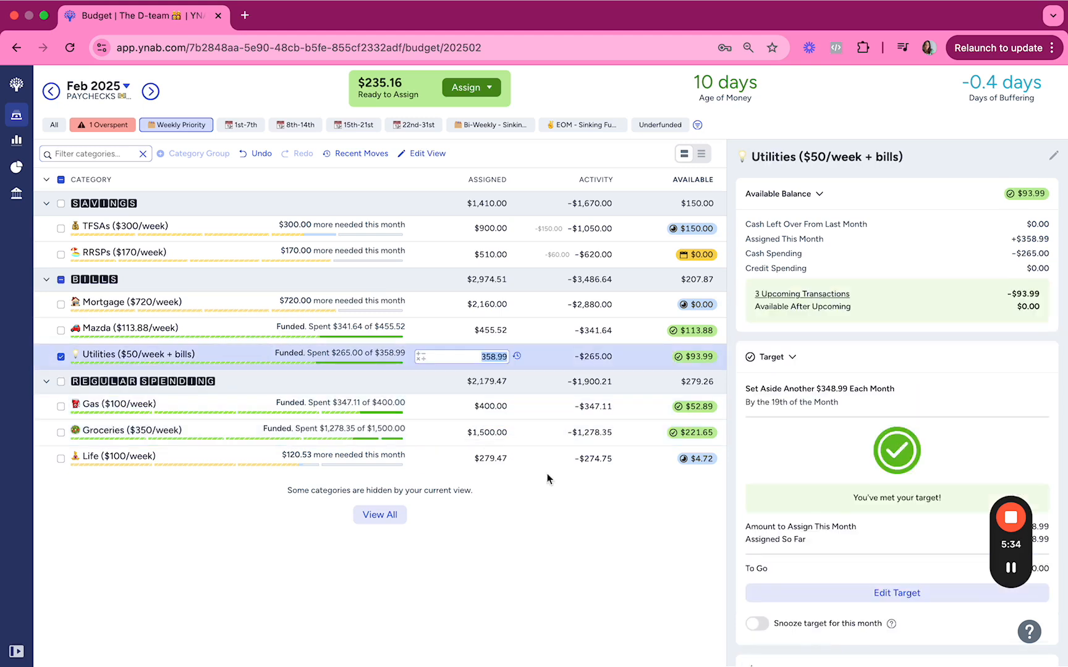
left_click(692, 433)
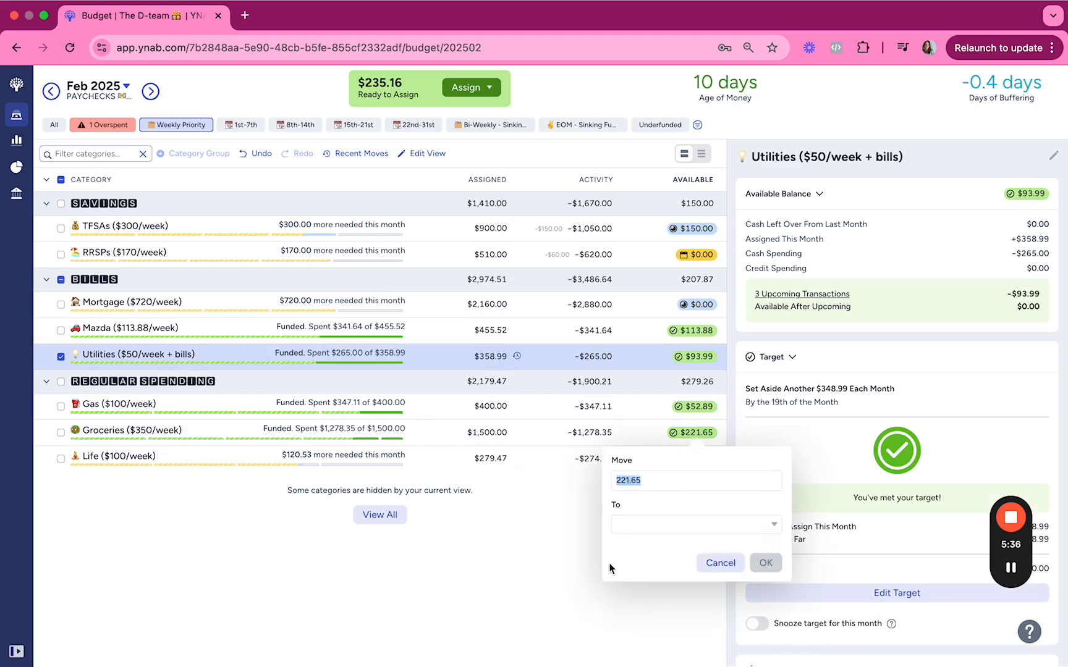
left_click(722, 563)
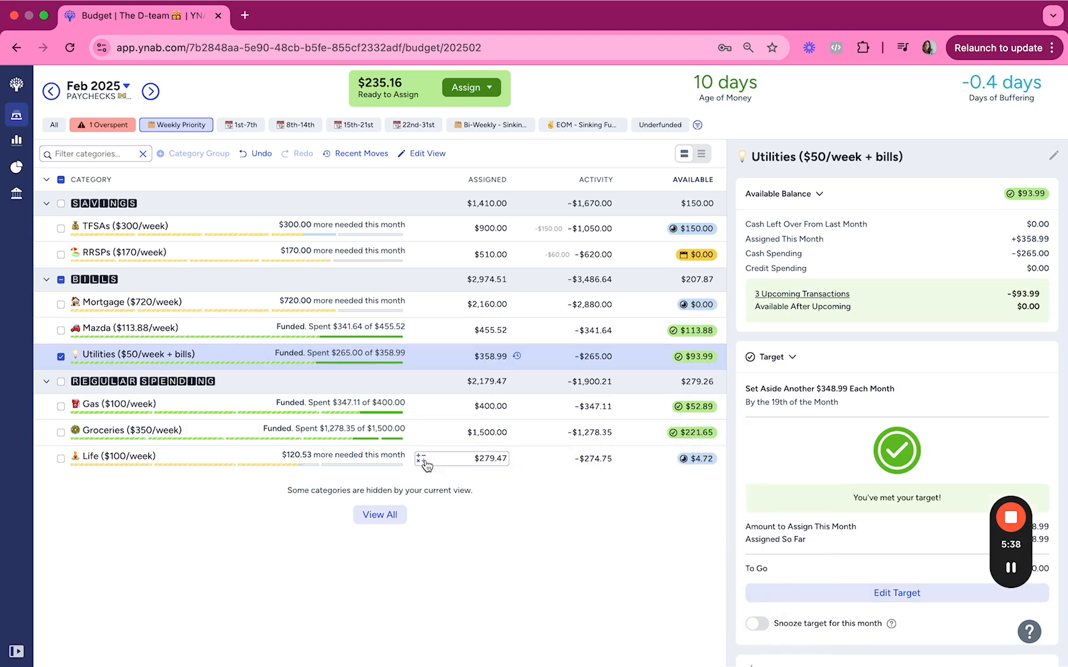
Set the amount assigned to Life to $400.
left_click(495, 459)
type("400")
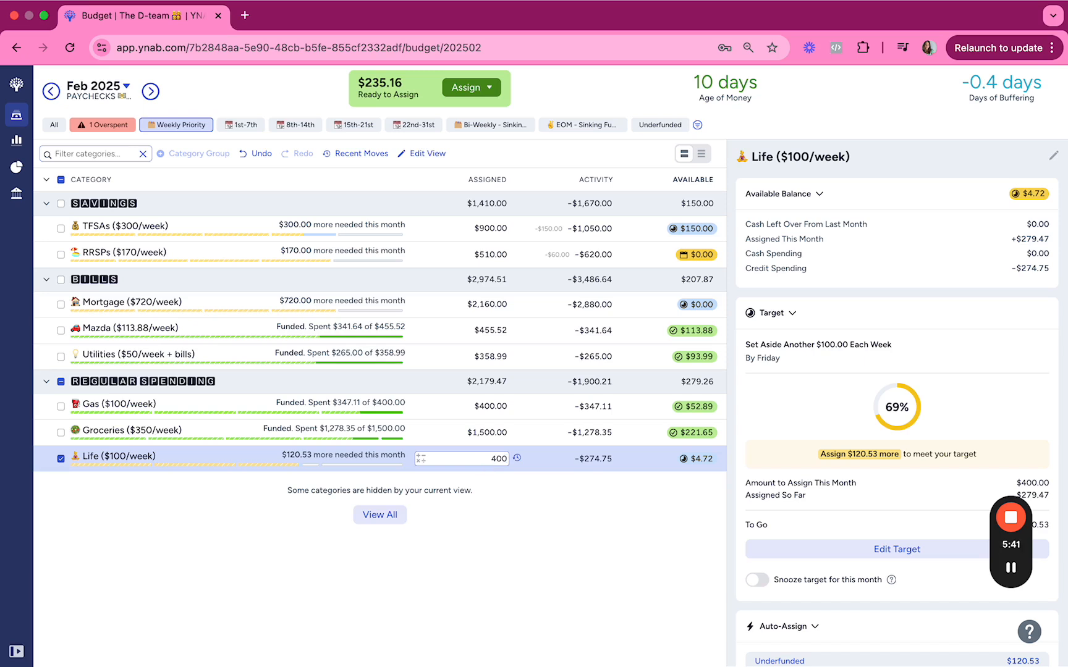
key("Return")
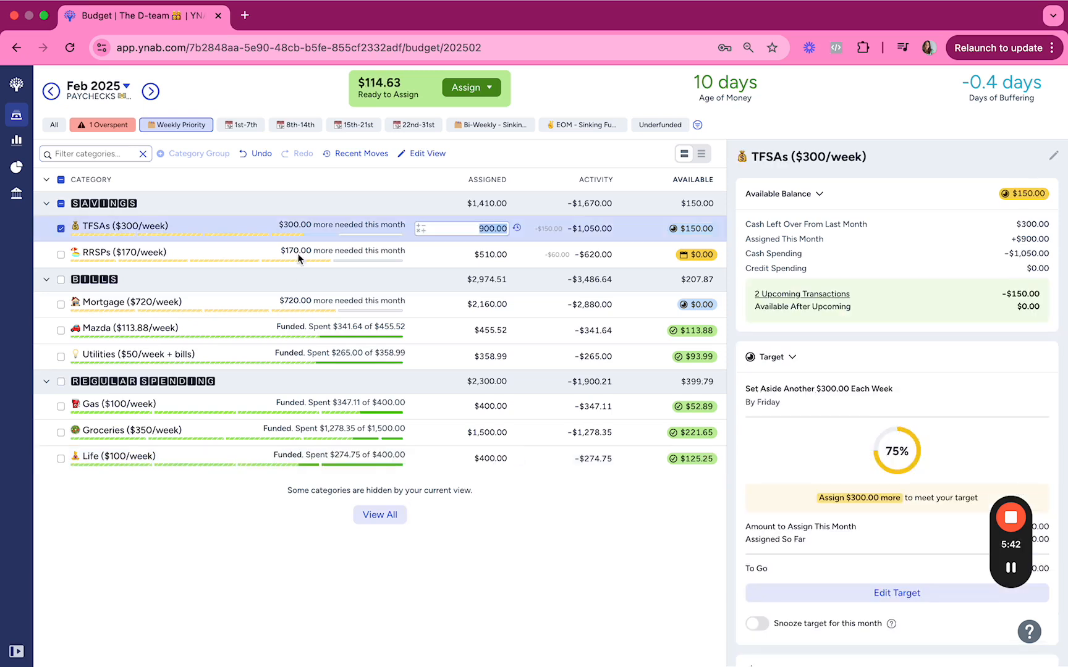
key("Escape")
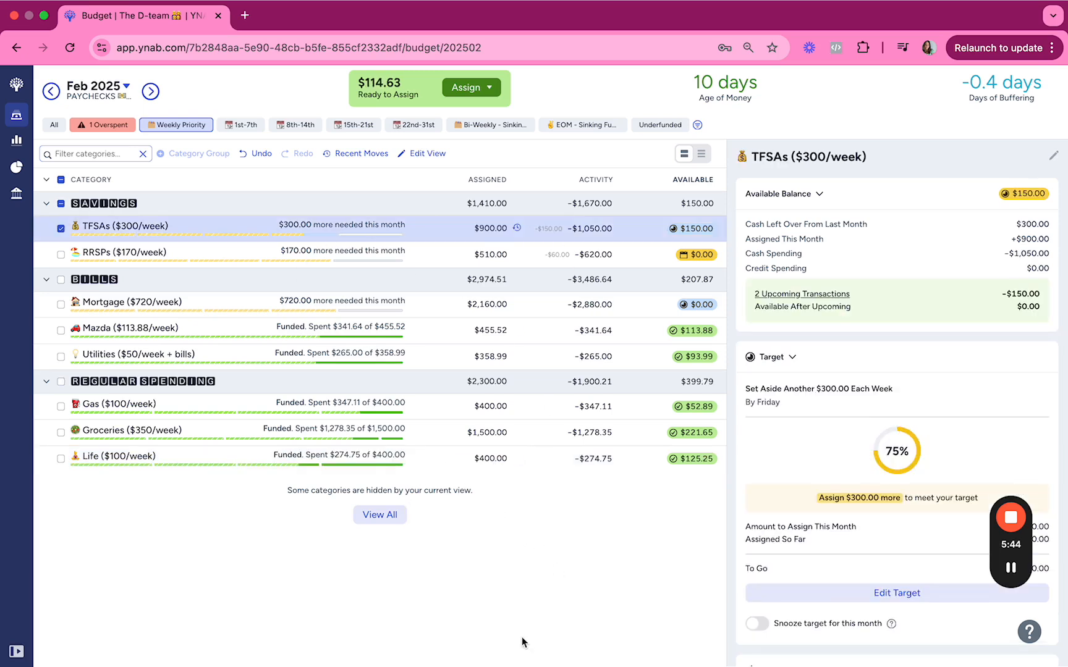
Show all categories and review the February budget down to the sinking funds and the Visa payment.
left_click(55, 125)
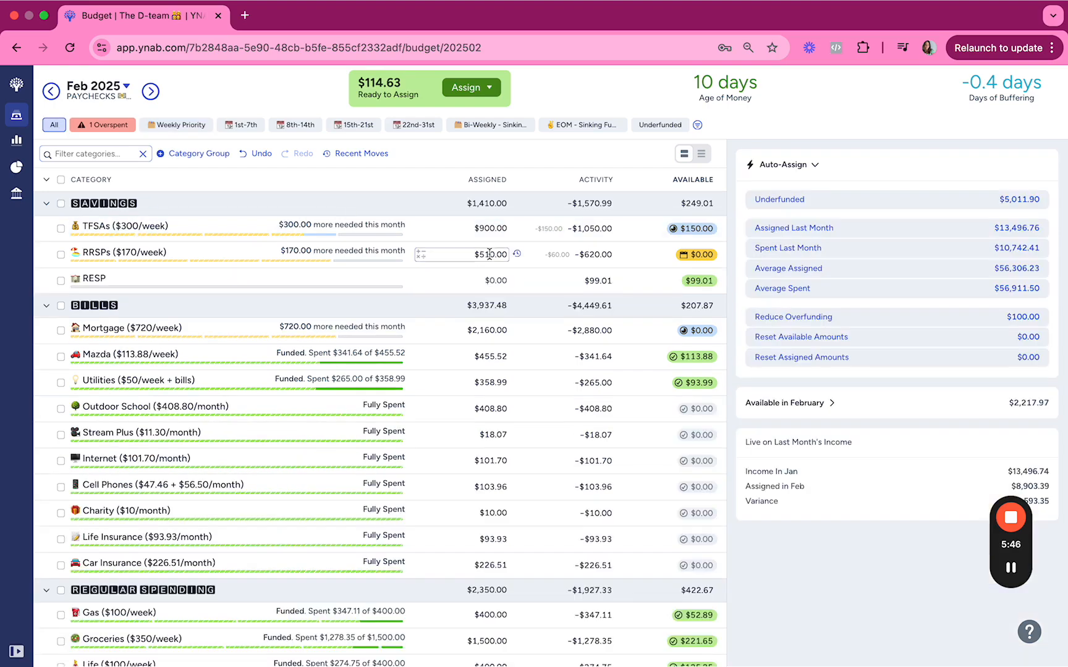
scroll(490, 239, "down", 7)
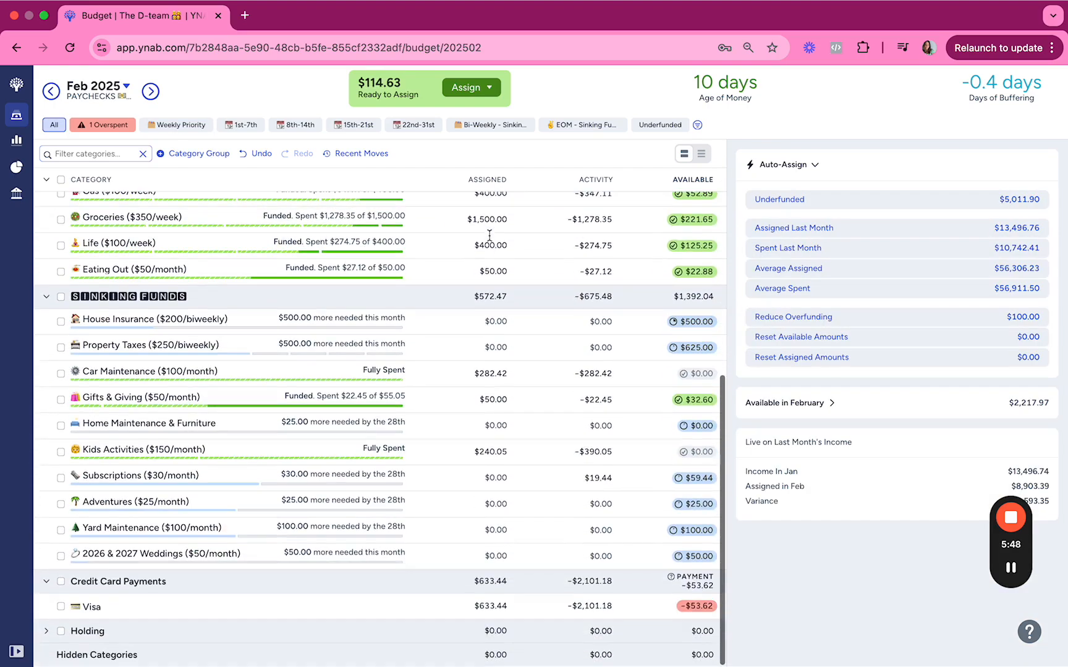
scroll(489, 238, "up", 8)
scroll(489, 238, "down", 3)
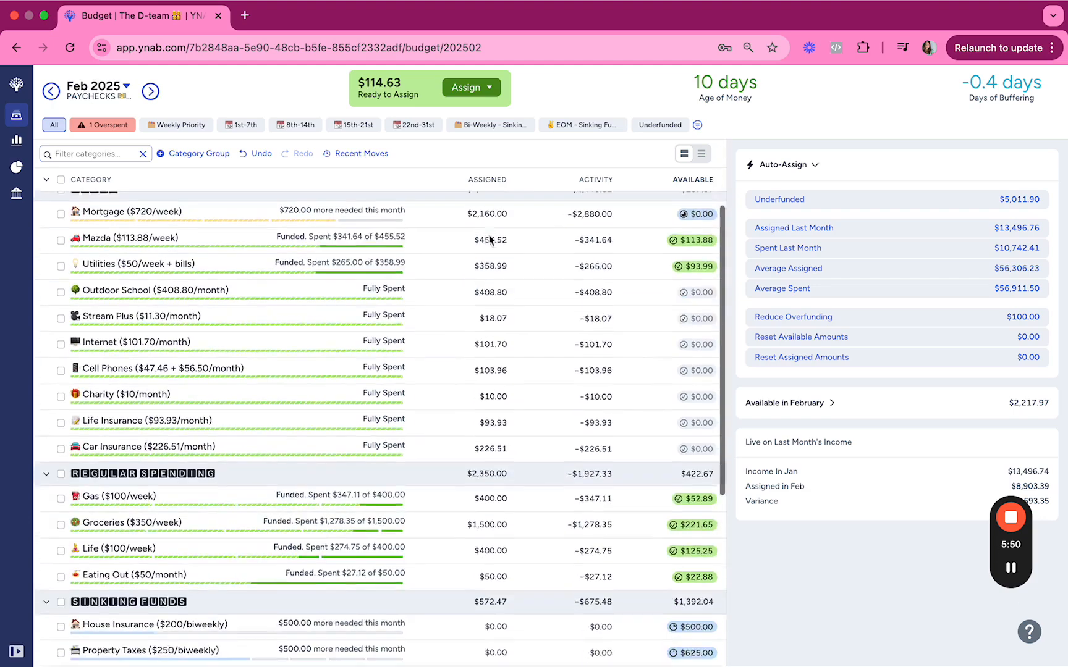
scroll(488, 234, "down", 8)
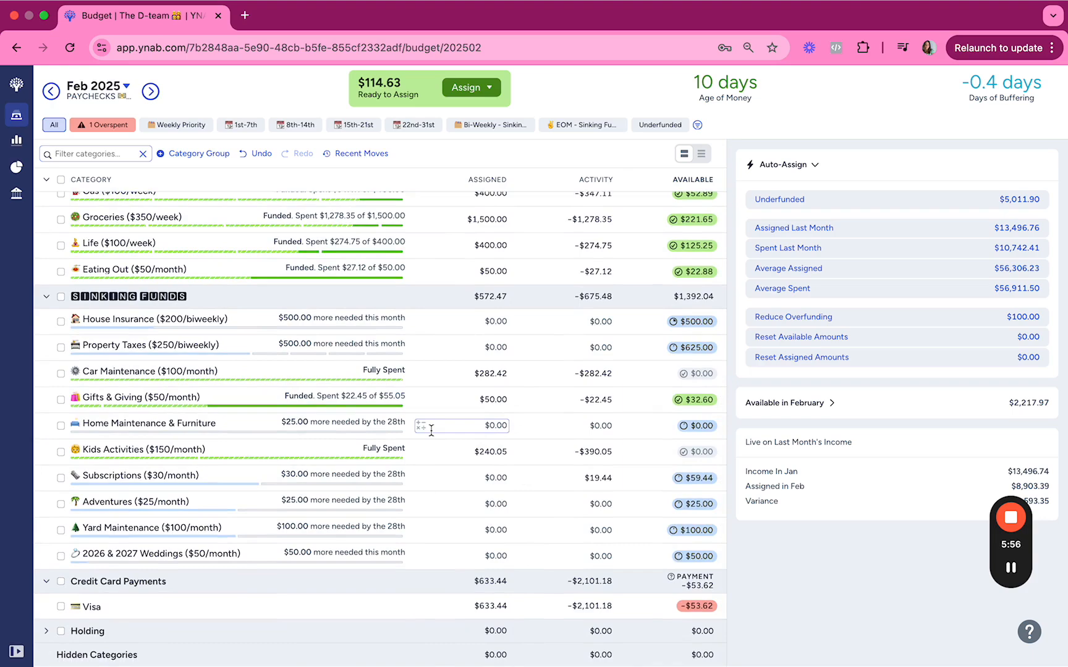
Set the amount assigned to Home Maintenance & Furniture in the sinking funds to $25.
scroll(430, 429, "up", 5)
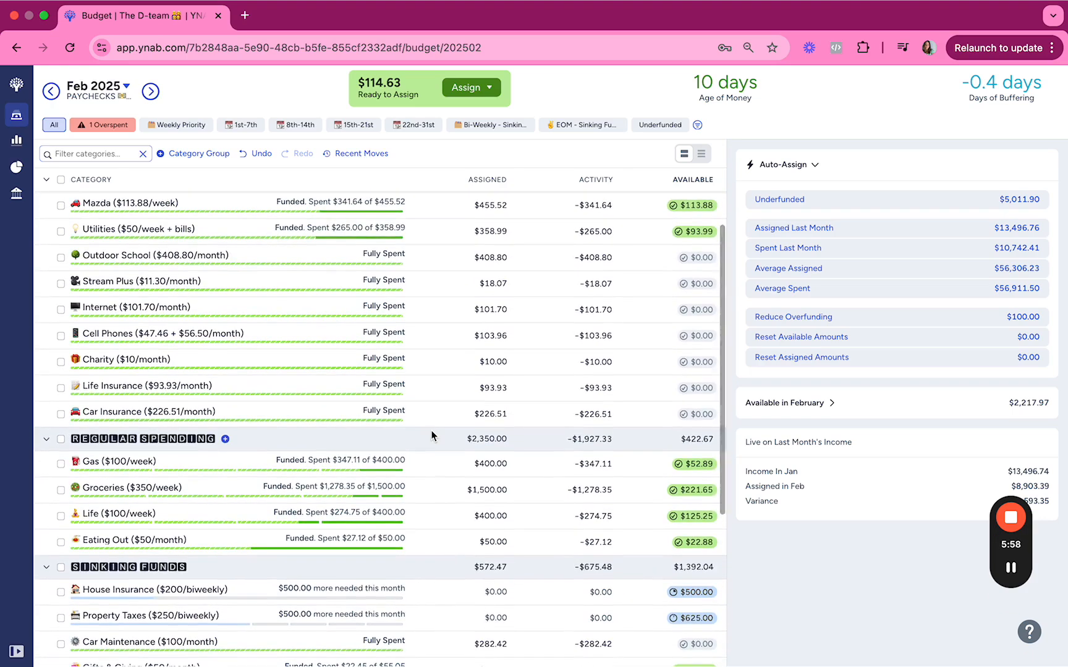
scroll(433, 388, "up", 3)
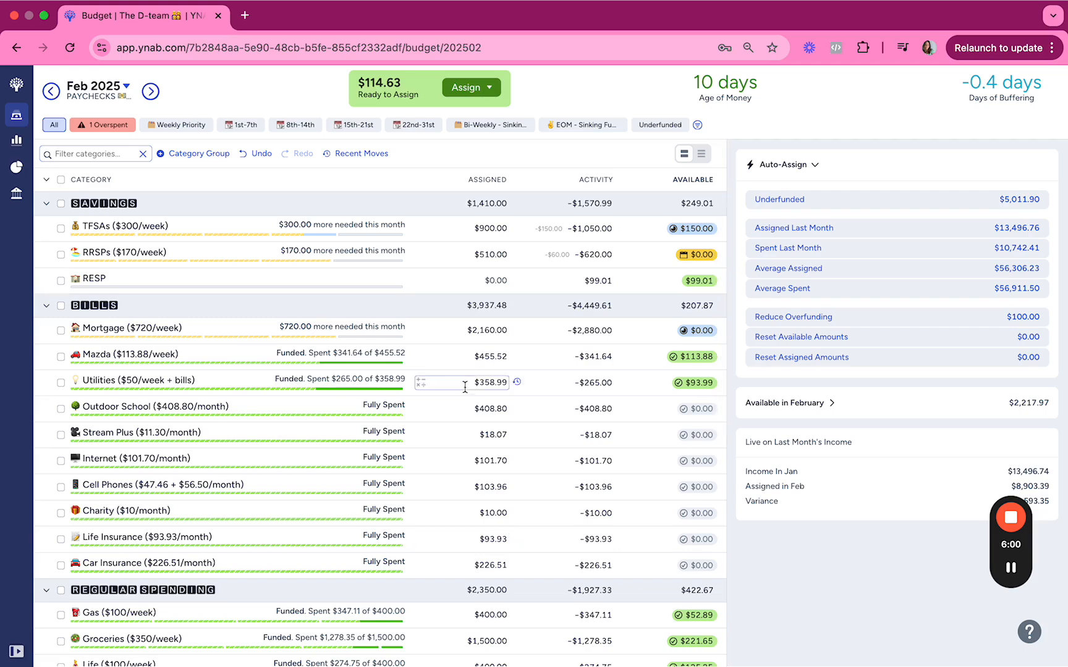
scroll(483, 354, "down", 2)
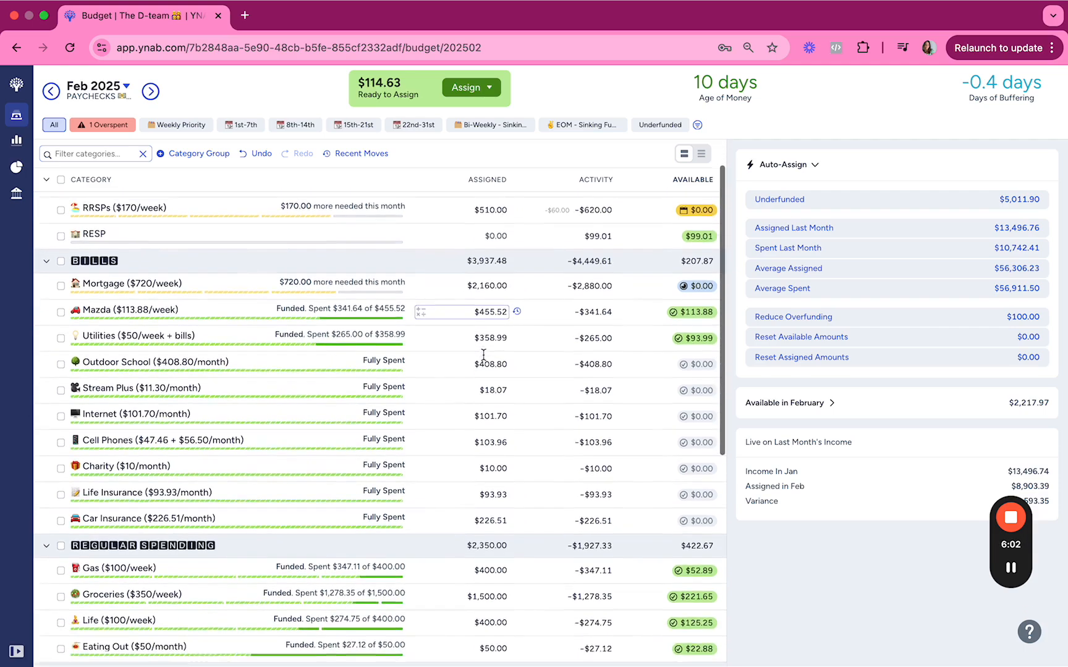
scroll(483, 354, "down", 4)
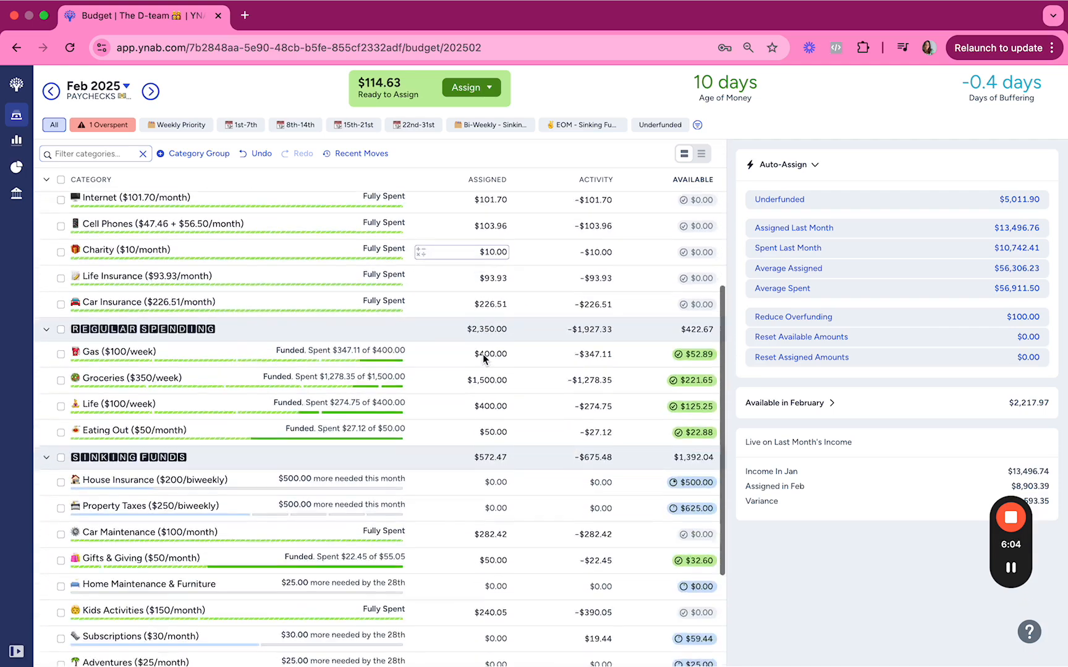
scroll(484, 358, "down", 2)
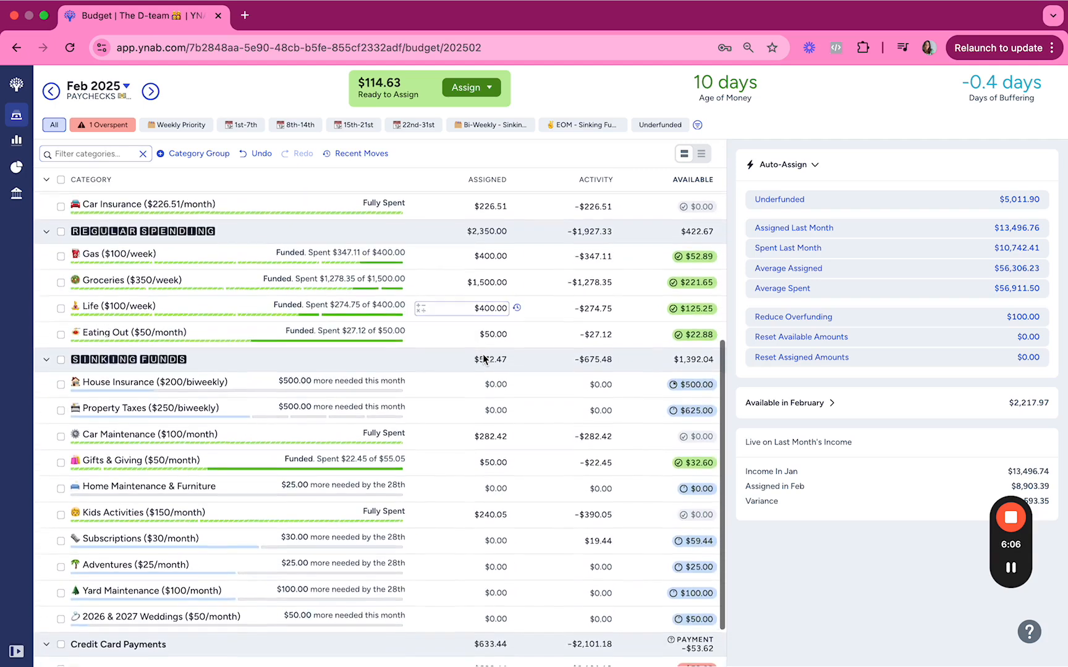
scroll(483, 355, "down", 1)
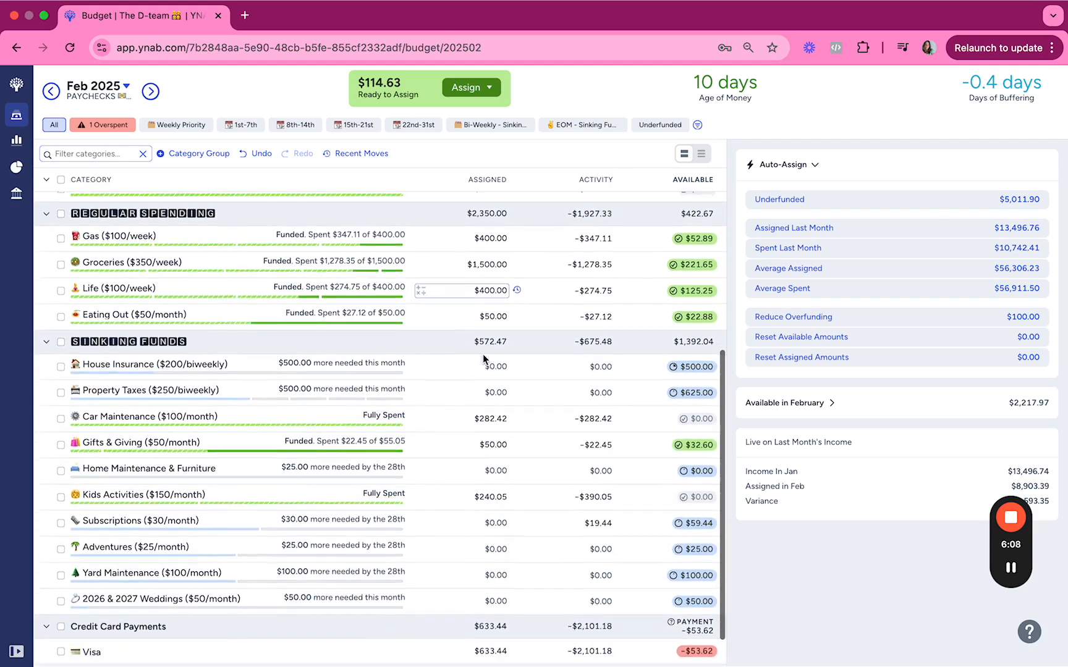
left_click(488, 452)
type("25")
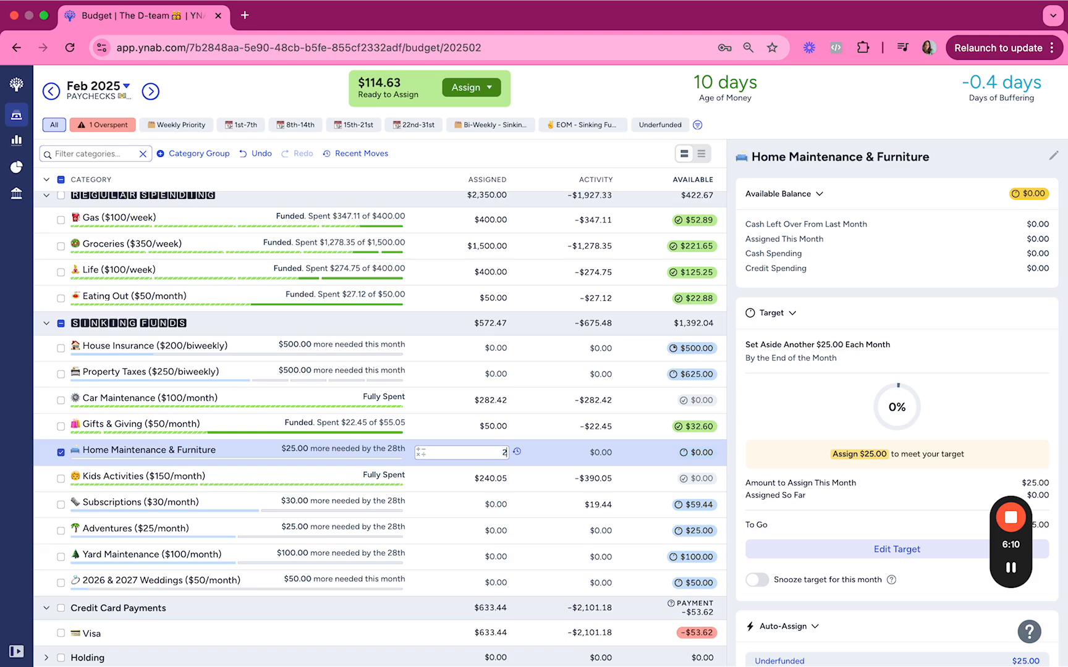
key("Tab")
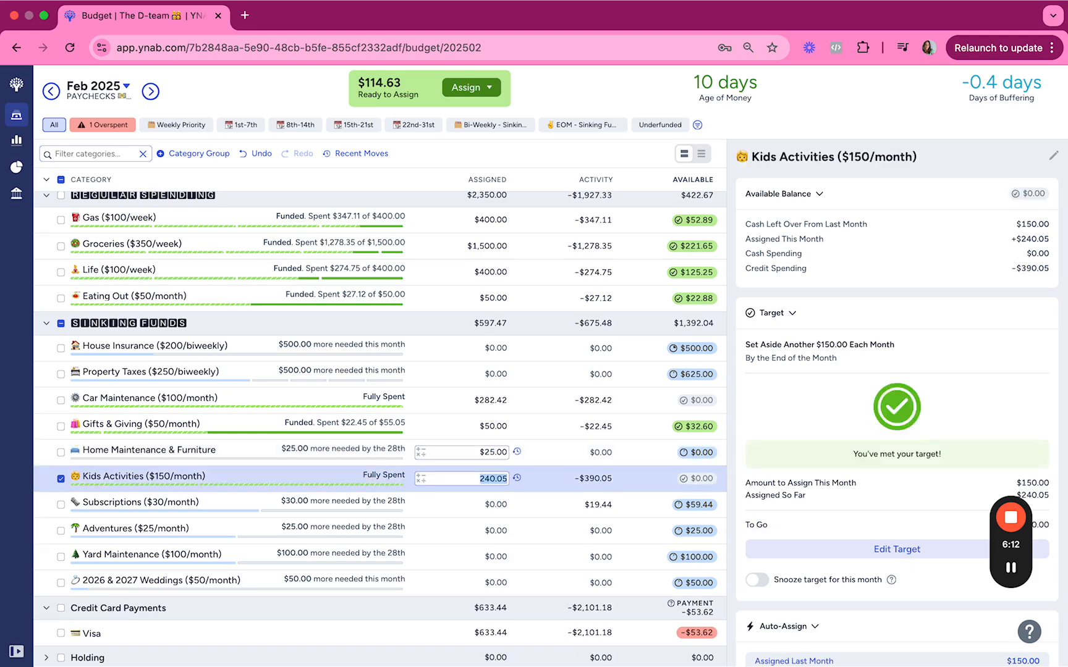
Set the amount assigned to Subscriptions to $30.
key("Tab")
type("30")
key("Return")
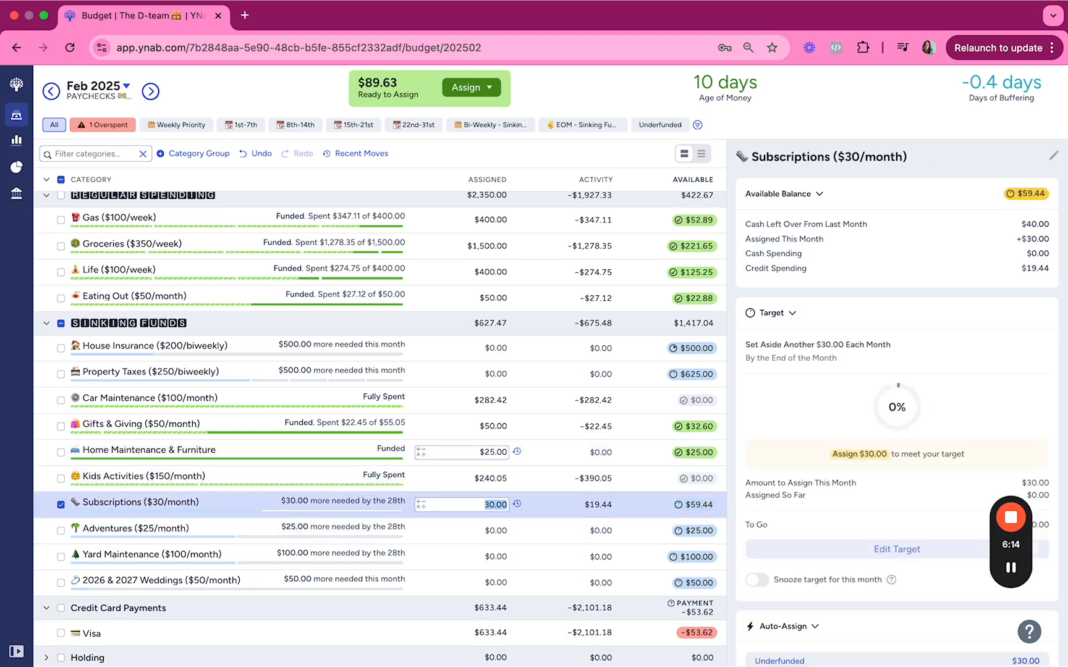
Open the February activity of Subscriptions and copy the amount of the Amazon refund.
left_click(597, 507)
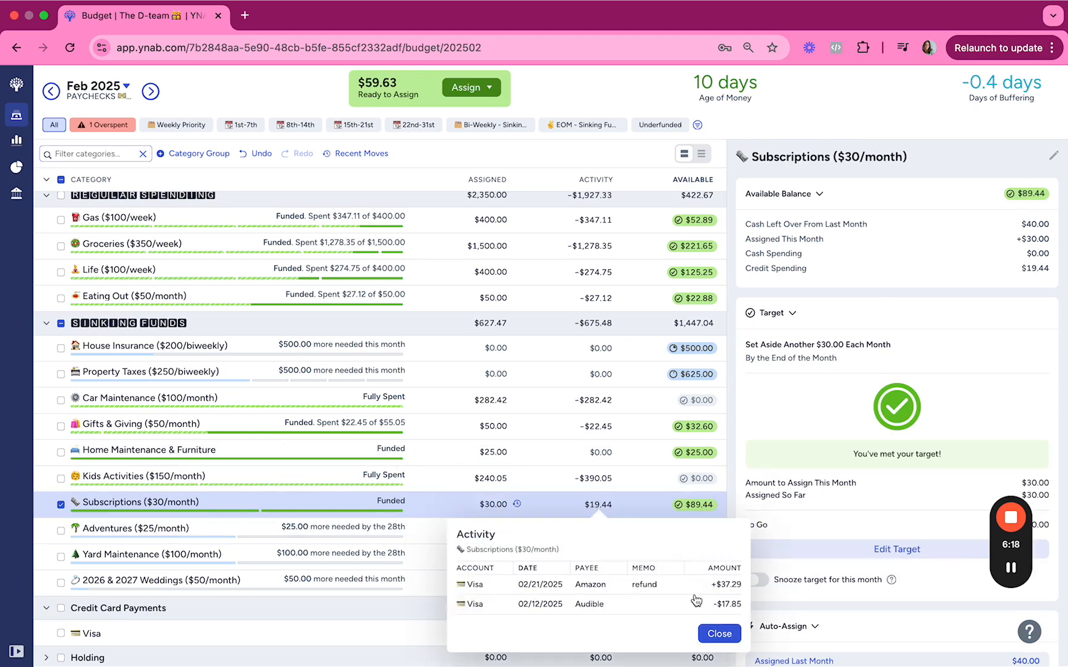
left_click_drag(717, 586, 753, 592)
key("ctrl+c")
left_click(722, 620)
left_click(717, 634)
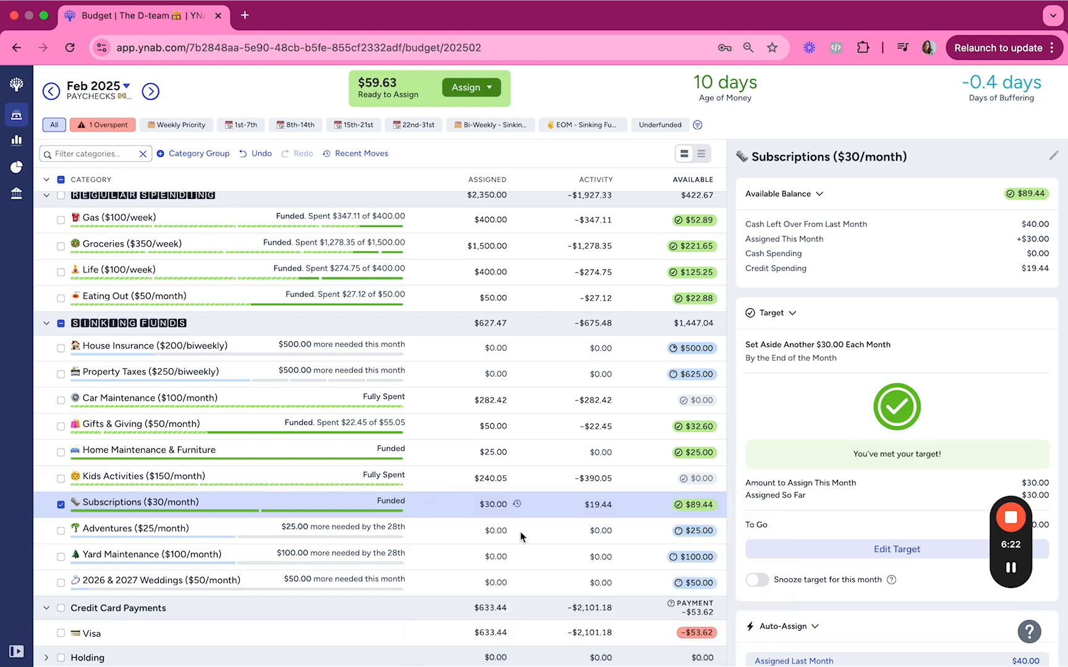
Set the amount assigned to Subscriptions to 40 minus the copied 37.29 refund, and snooze its target for this month.
left_click(493, 504)
type("40-")
key("ctrl+v")
key("Return")
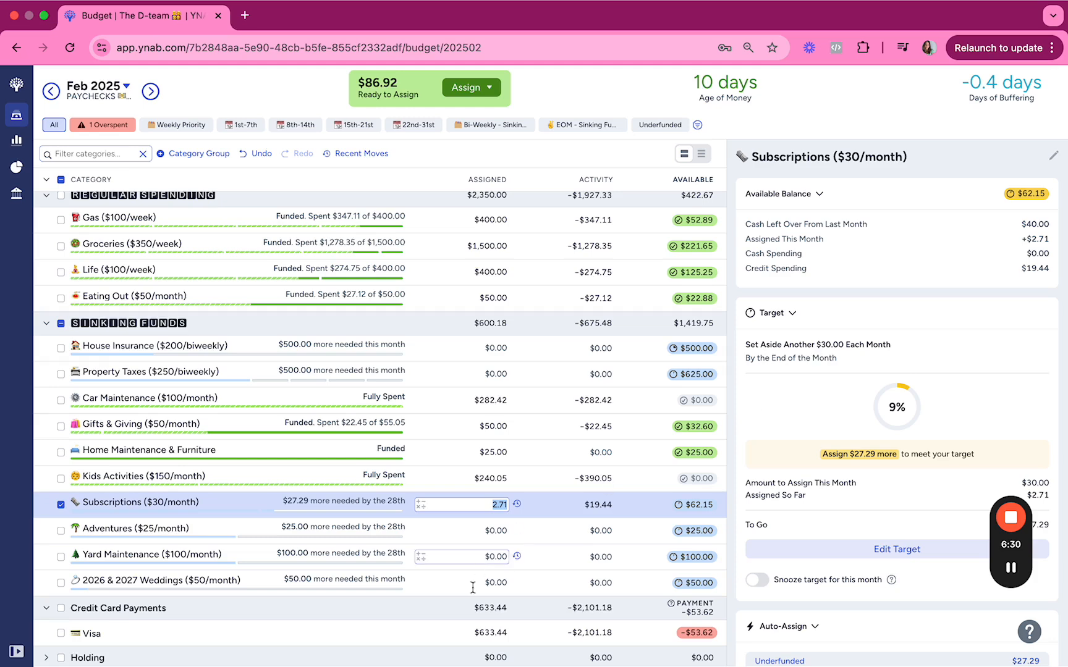
left_click(533, 605)
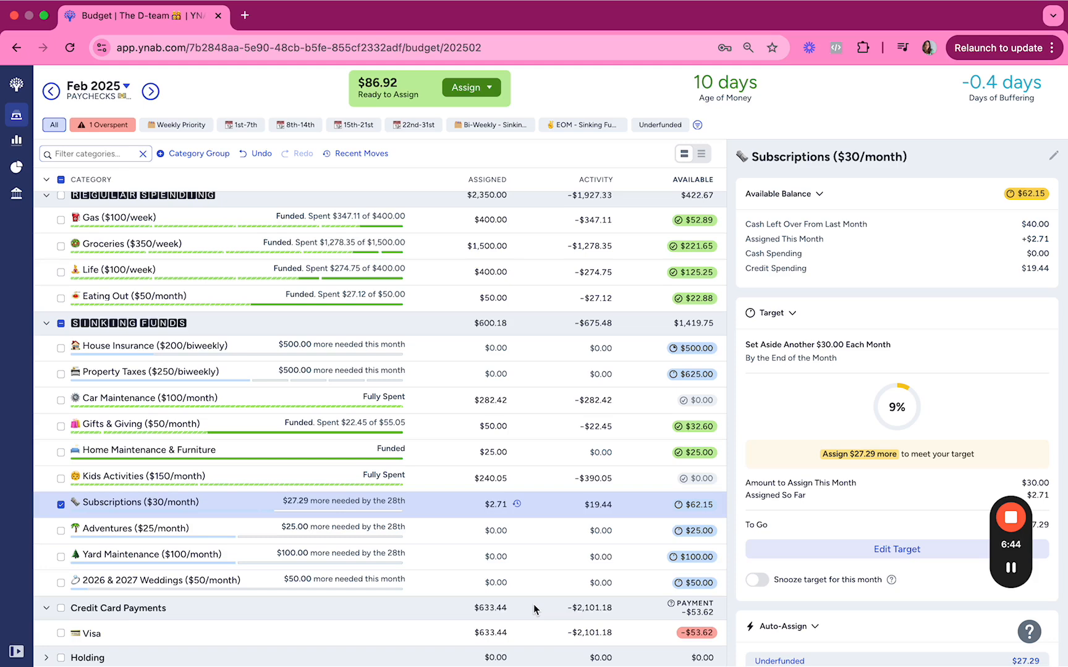
left_click(757, 579)
Assign $25 to Adventures and $50 to 2026 & 2027 Weddings.
scroll(577, 517, "down", 1)
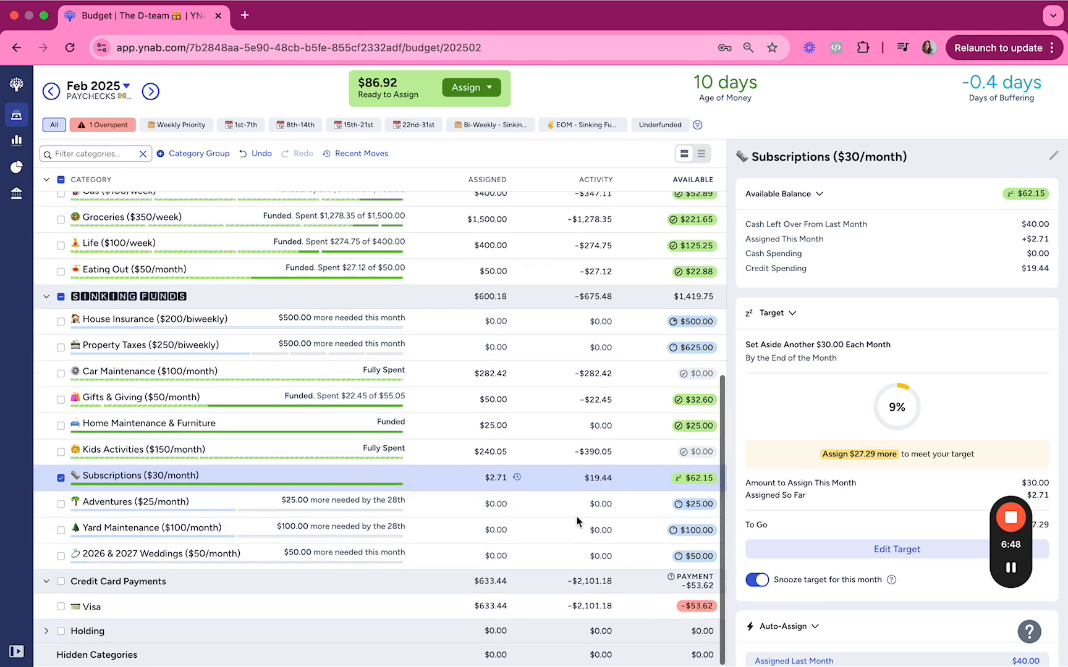
left_click(494, 504)
type("25")
key("Return")
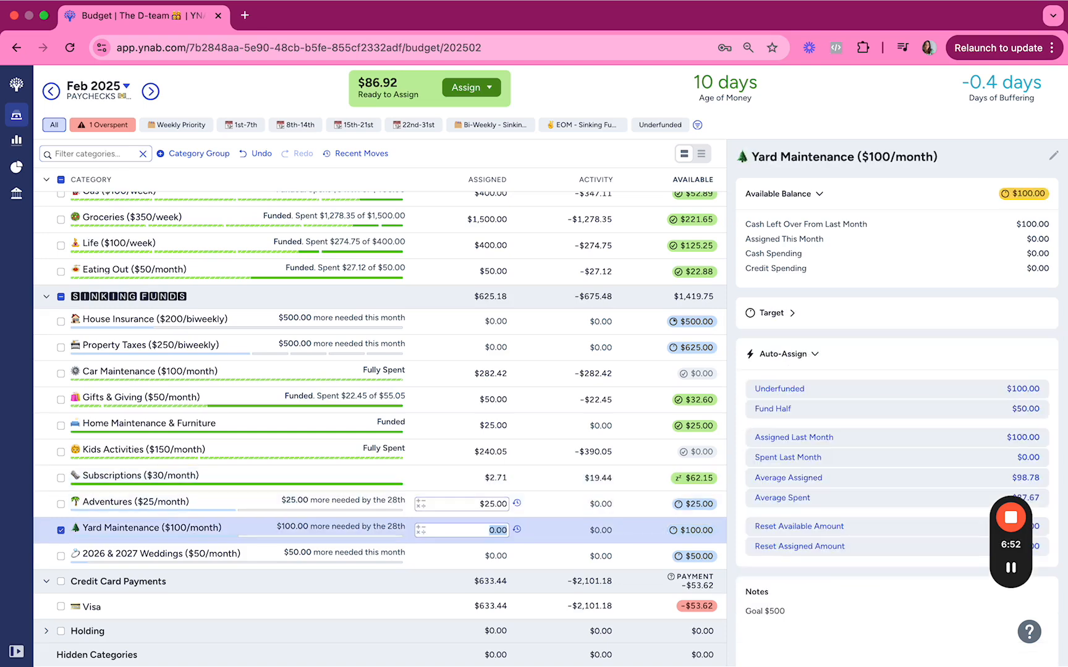
key("Return")
type("50")
key("Up")
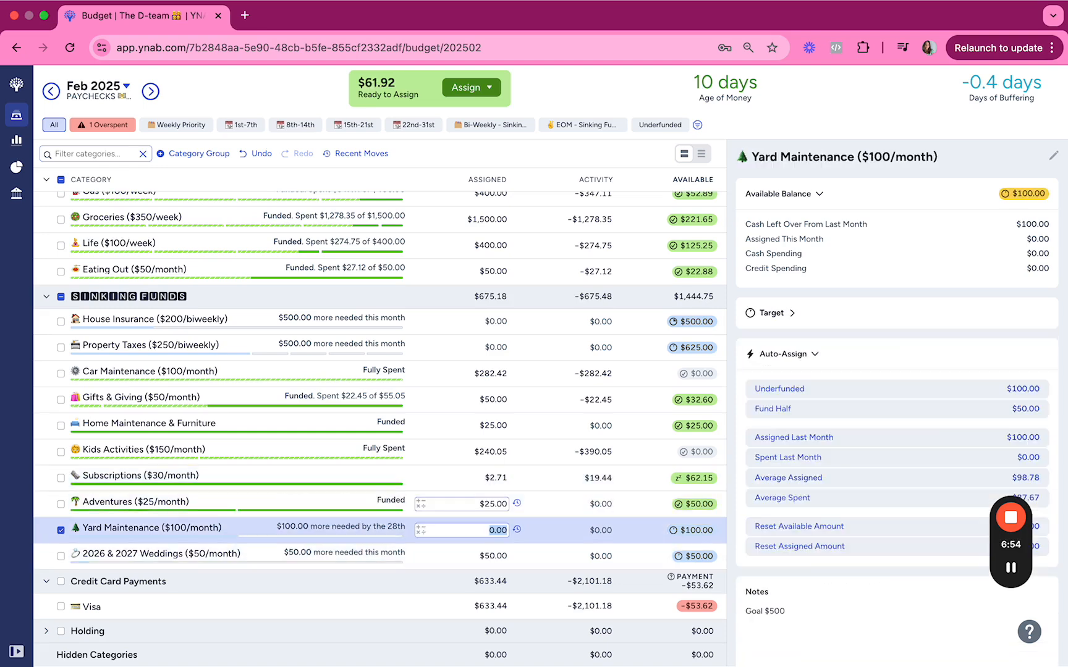
Set the amount assigned to RESP in the savings group to -$99.01.
scroll(494, 504, "up", 7)
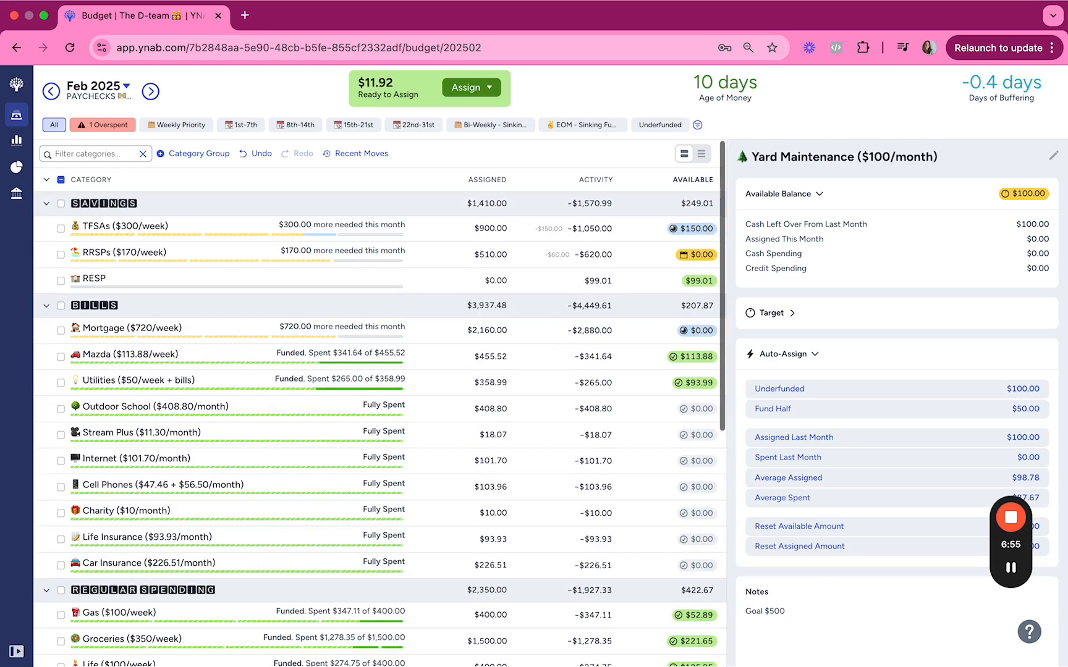
left_click(489, 284)
type("-99.01")
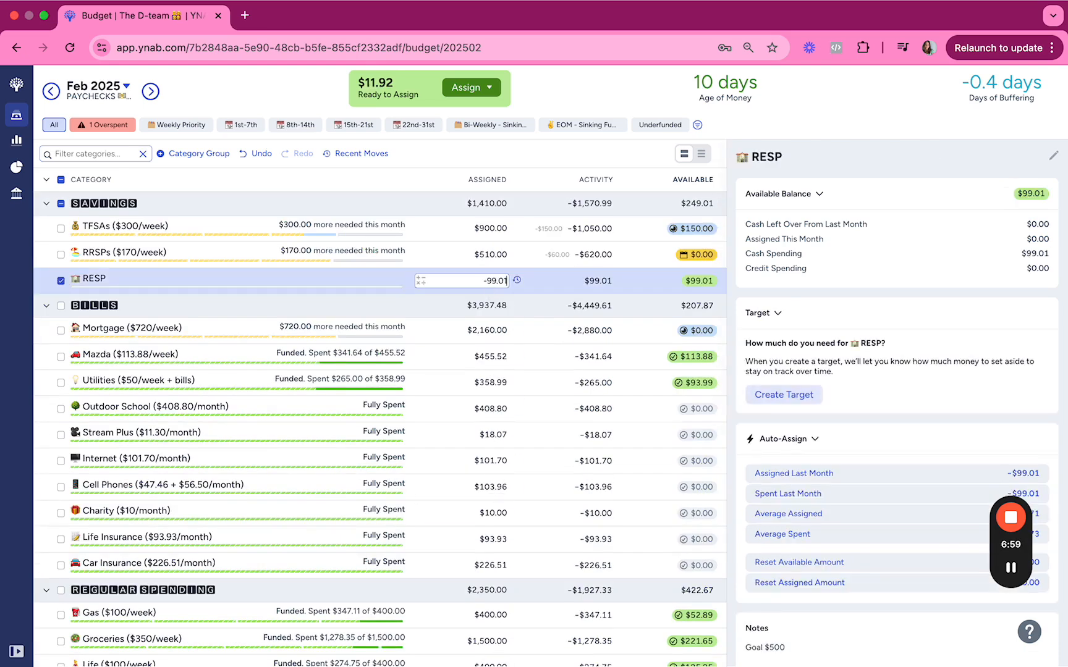
key("Return")
Set the amount assigned to Yard Maintenance to $100.
scroll(488, 344, "down", 7)
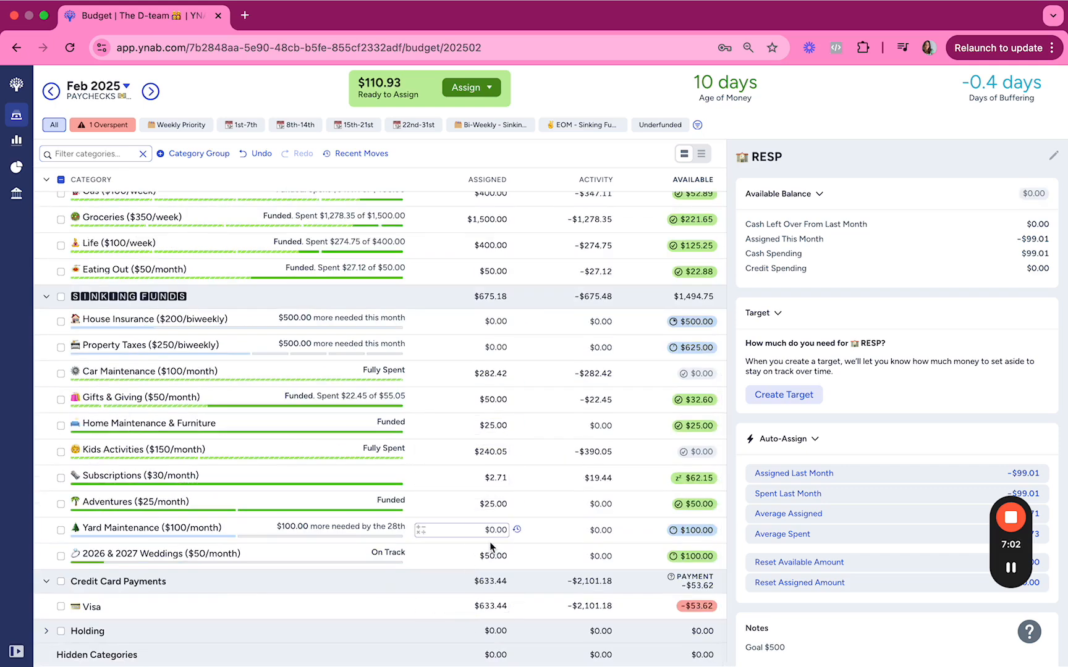
left_click(489, 531)
type("100")
key("Return")
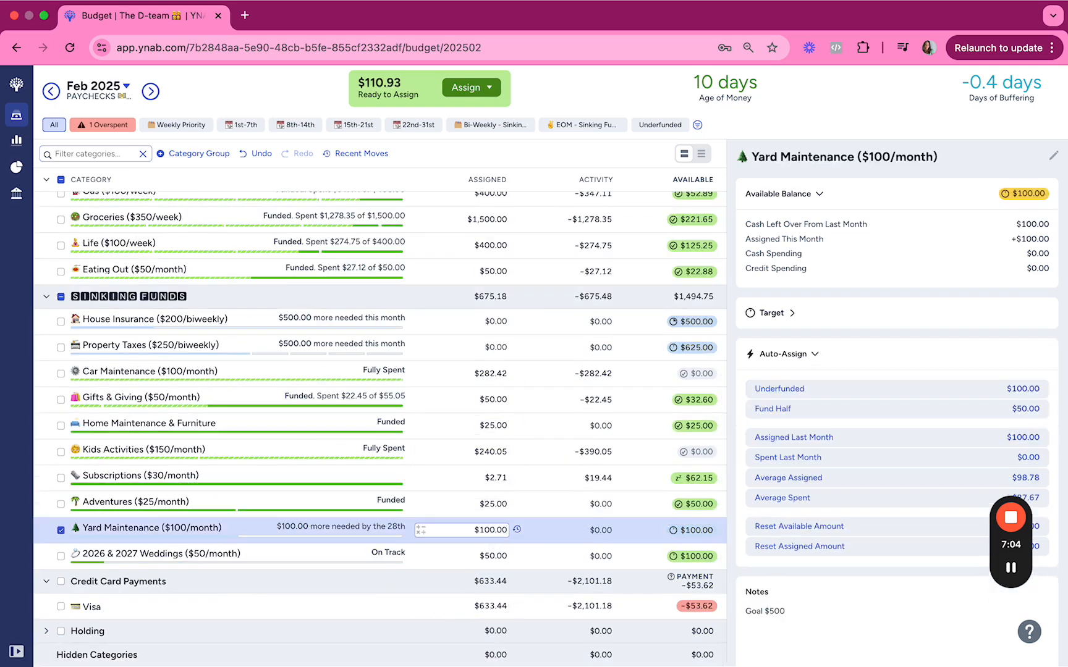
Add $10.93 to the amount assigned to the Visa credit card payment.
scroll(539, 543, "up", 3)
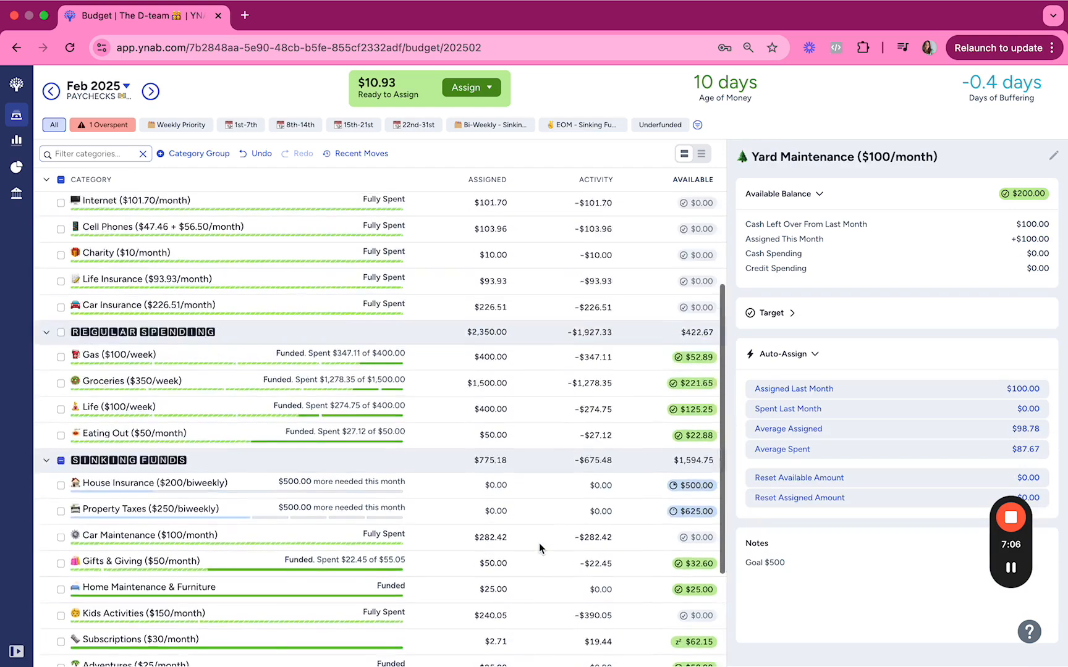
scroll(539, 544, "down", 3)
left_click(482, 606)
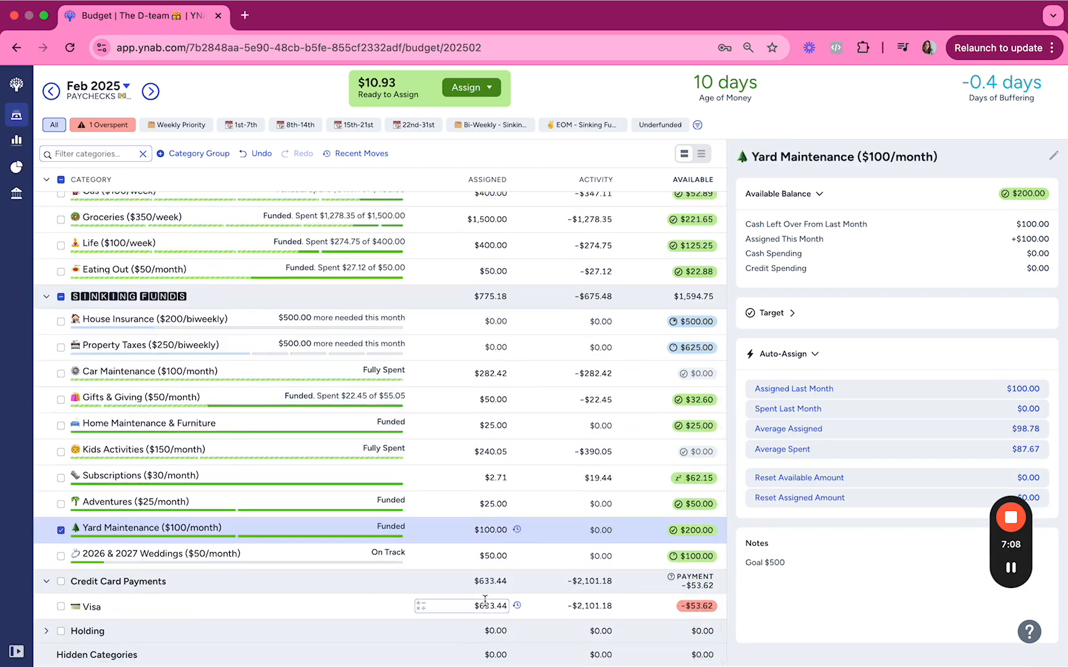
type("+10.93")
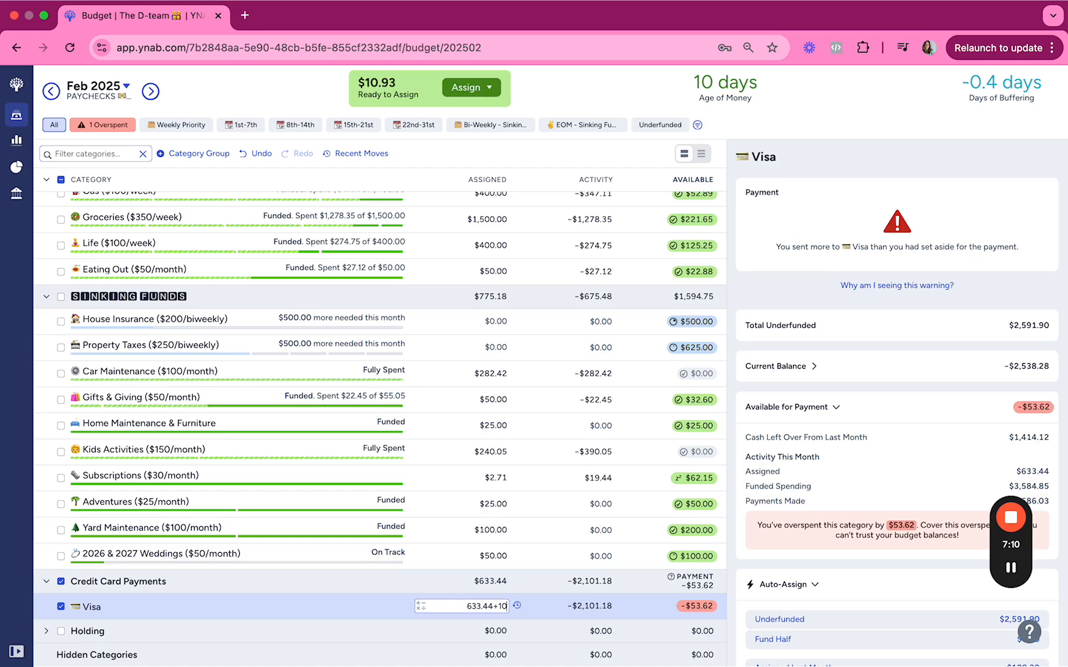
key("shift+Tab")
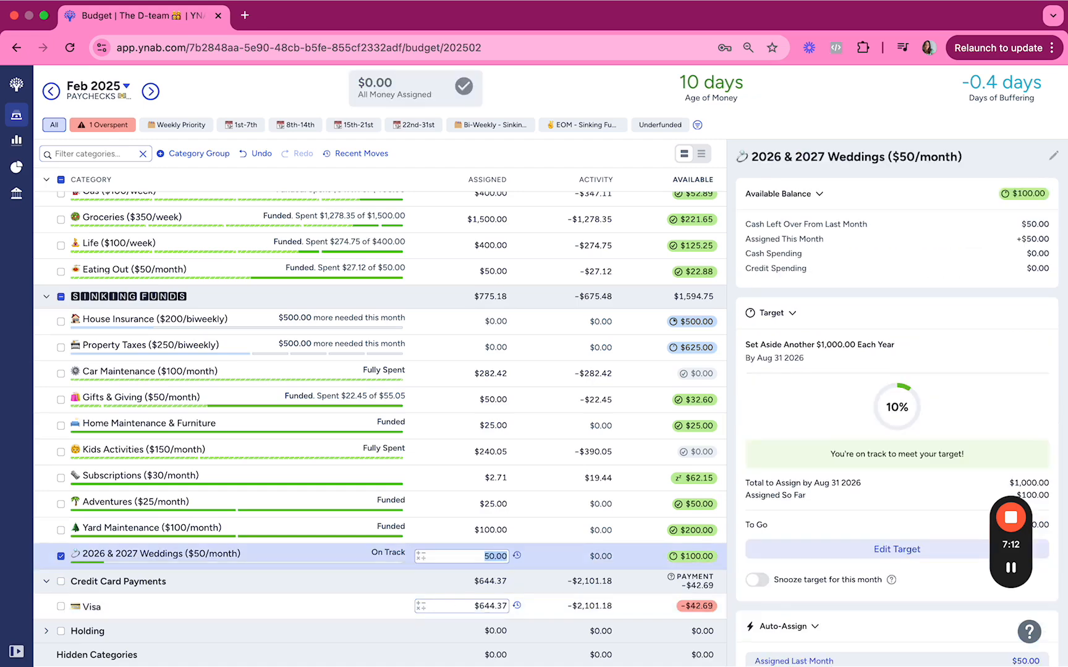
Move the Credit Card Payments group above the Sinking Funds group.
left_click(482, 606)
scroll(523, 439, "up", 2)
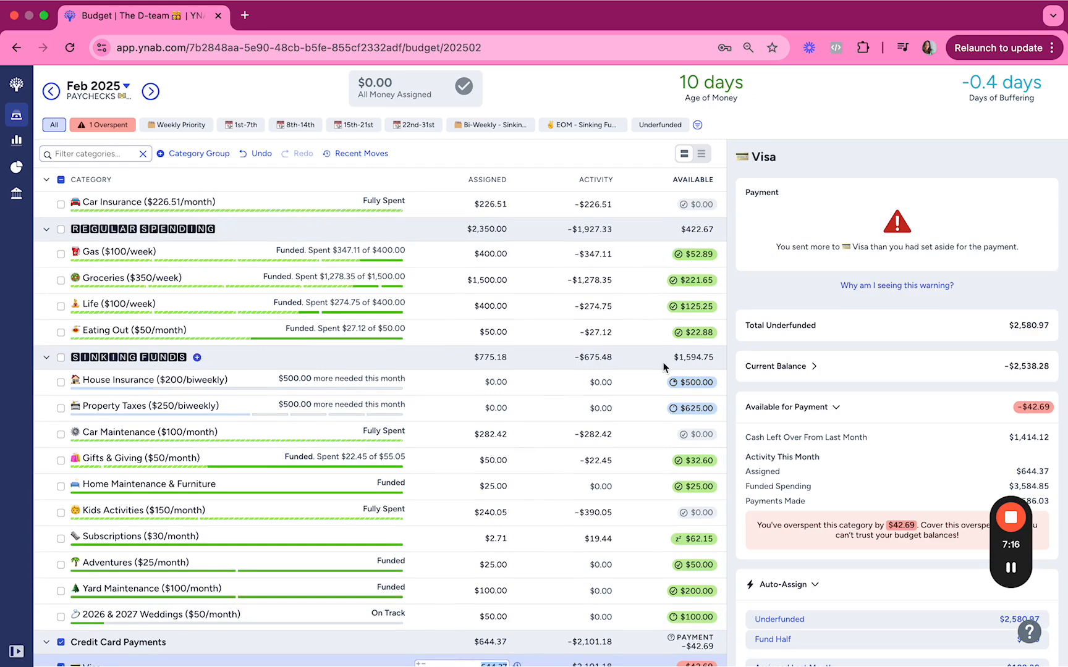
scroll(665, 364, "down", 2)
scroll(593, 343, "up", 4)
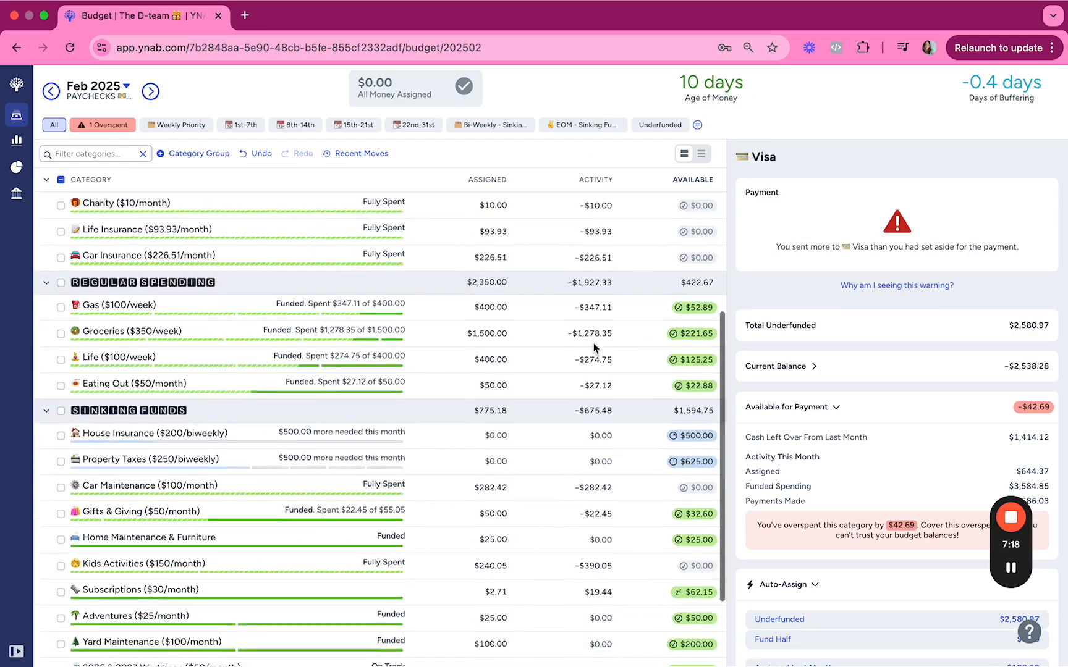
scroll(611, 290, "down", 4)
left_click(631, 572)
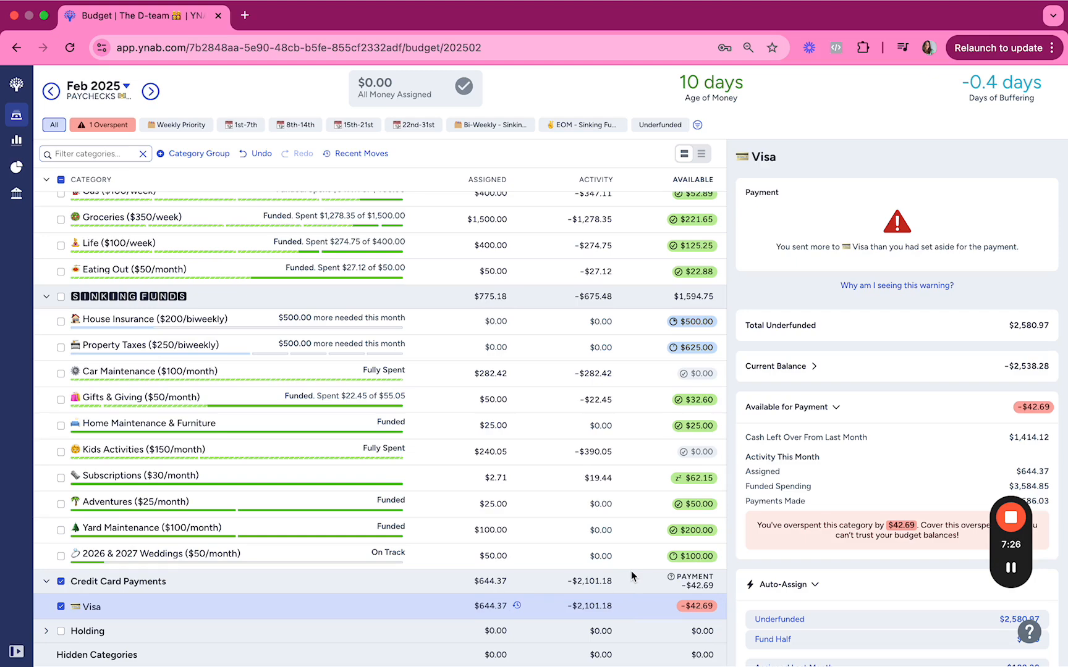
left_click_drag(684, 297, 689, 299)
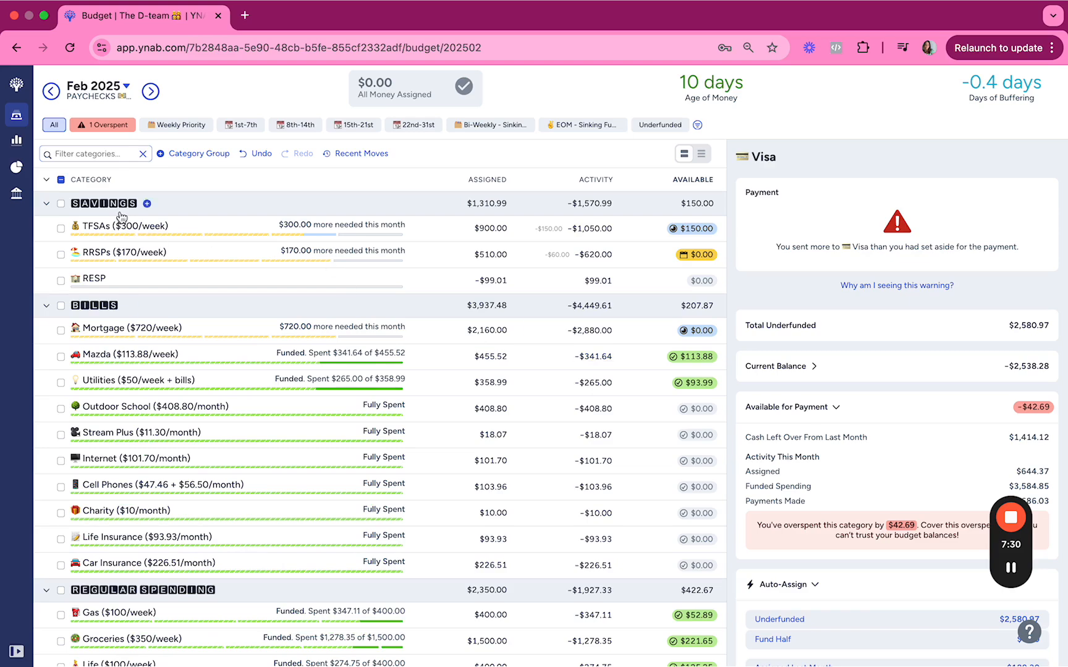
scroll(309, 470, "down", 7)
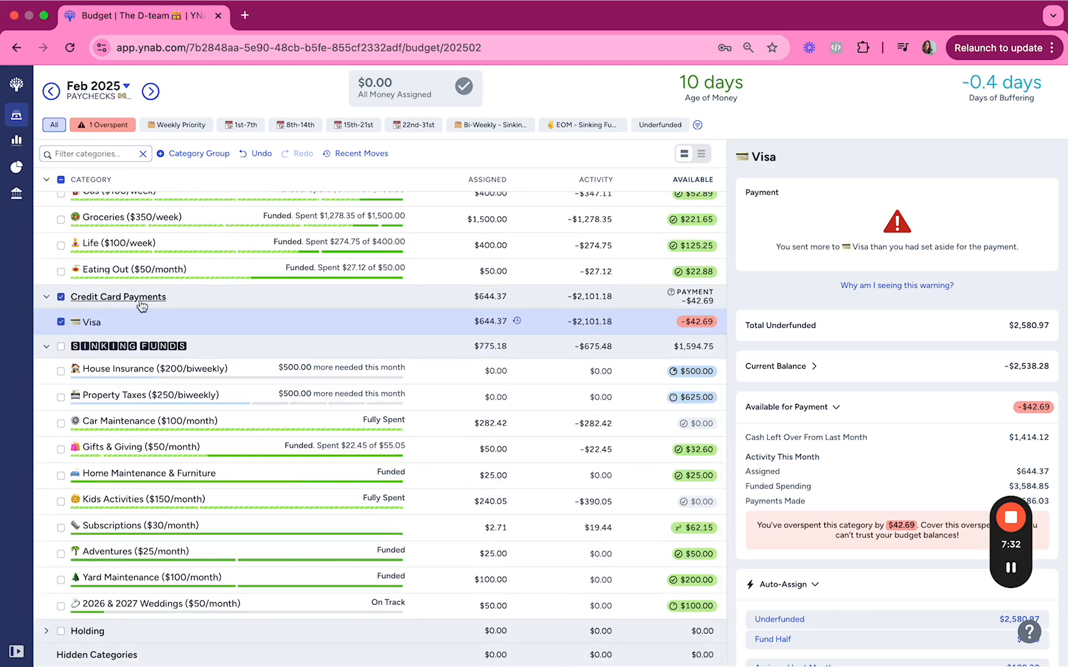
Collapse all category groups, move Credit Card Payments back below Sinking Funds, and expand the groups again.
left_click_drag(141, 301, 210, 422)
left_click(52, 179)
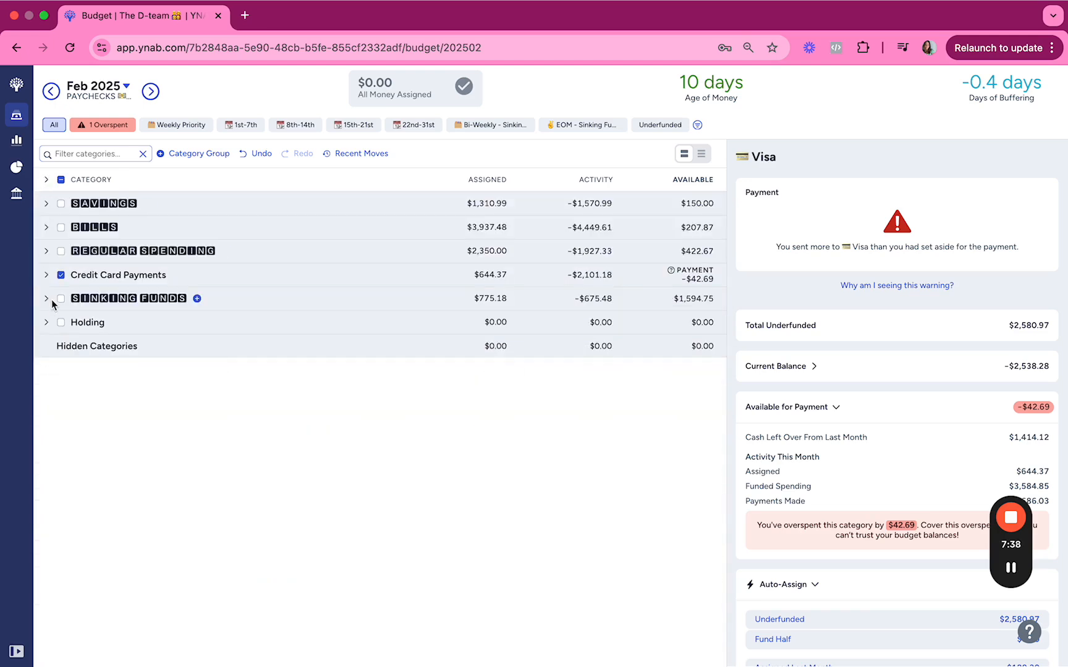
left_click_drag(197, 284, 192, 303)
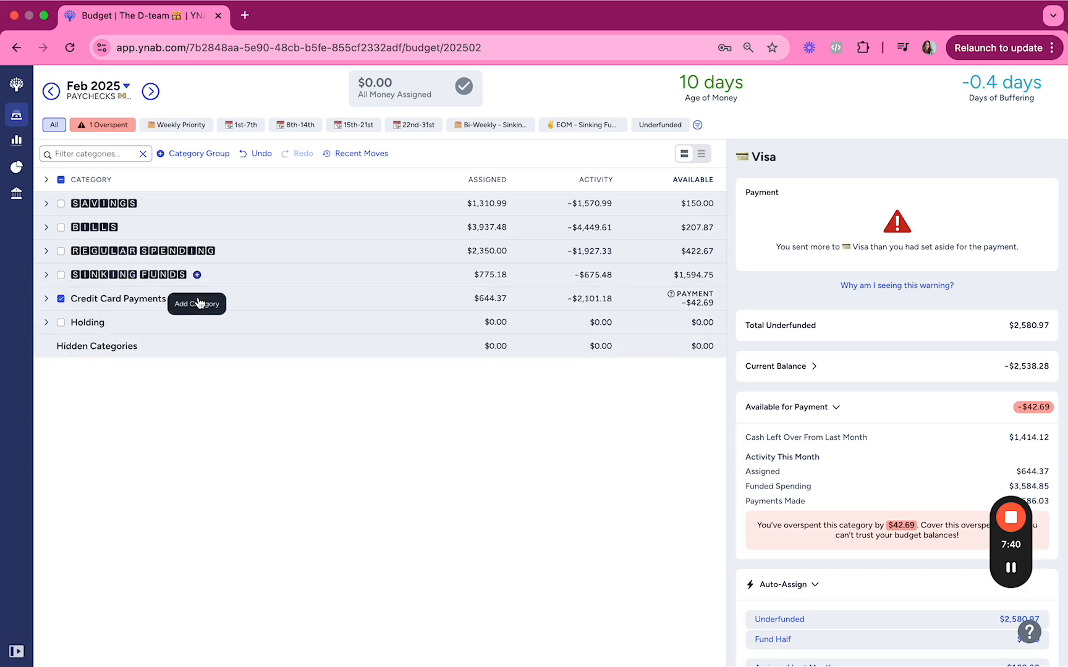
left_click(45, 179)
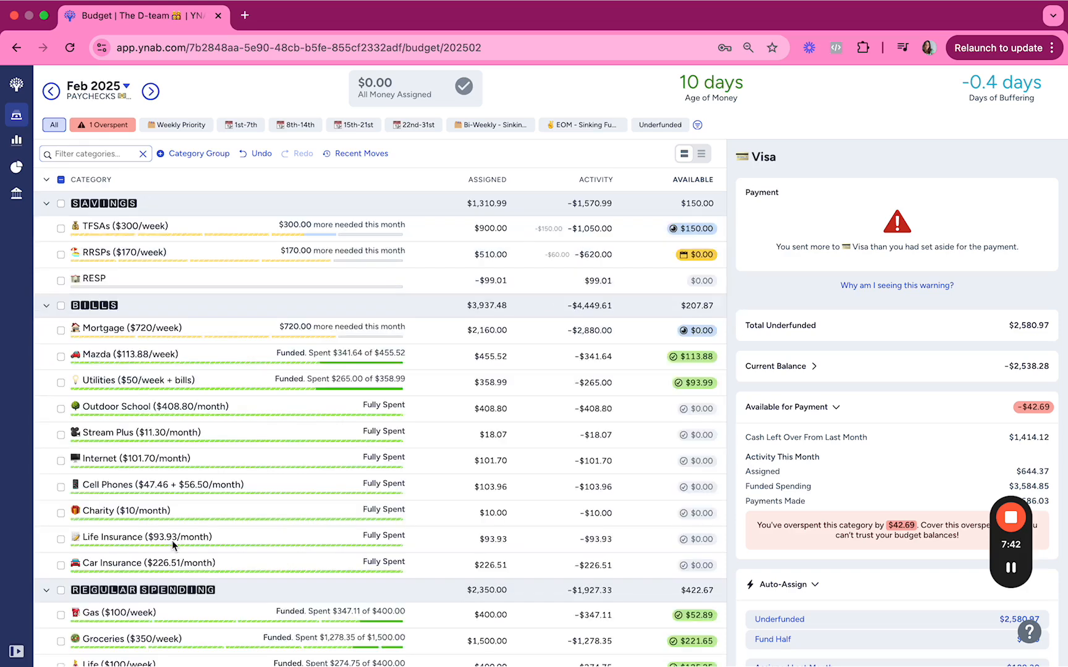
Review the category balances, the Property Taxes target and the total underfunded amount of the Visa payment.
scroll(397, 591, "down", 10)
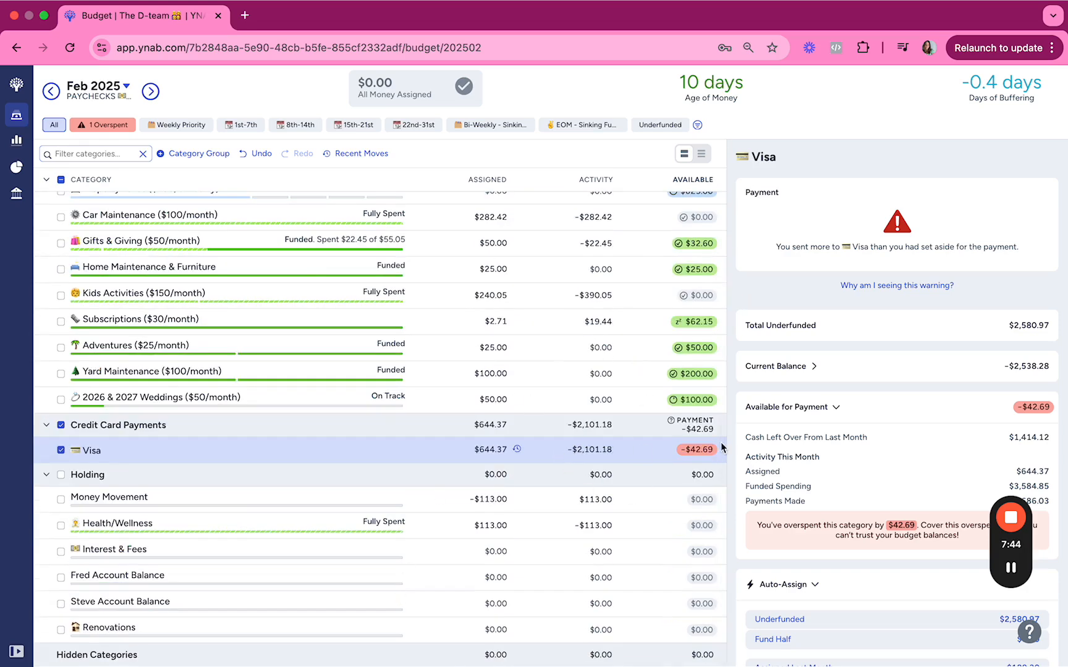
scroll(697, 337, "up", 2)
scroll(697, 338, "up", 1)
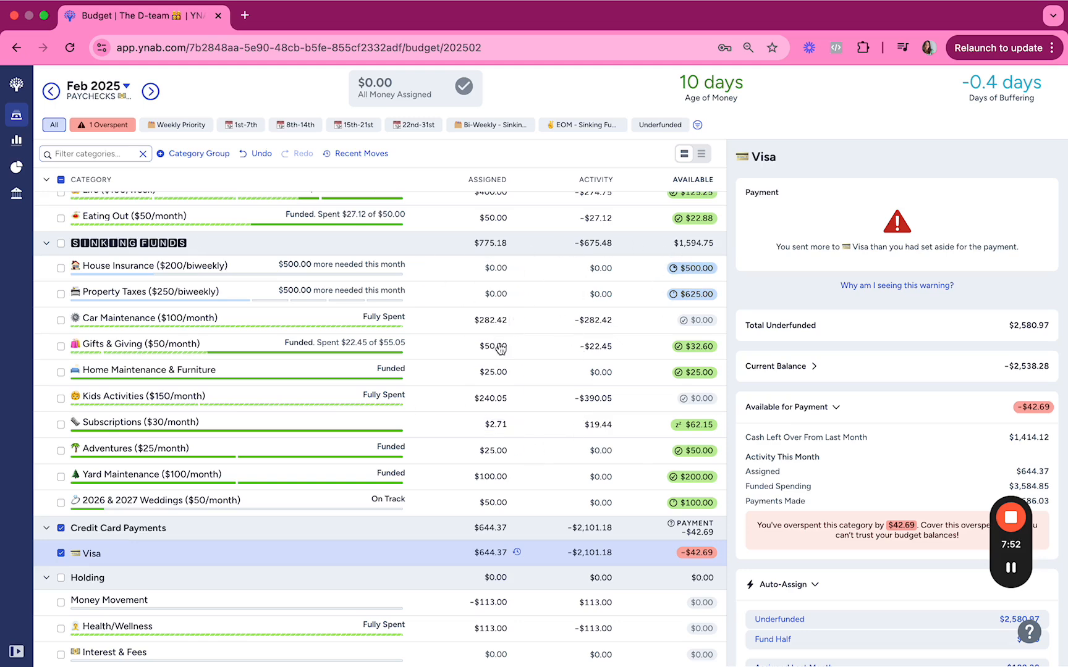
left_click(488, 294)
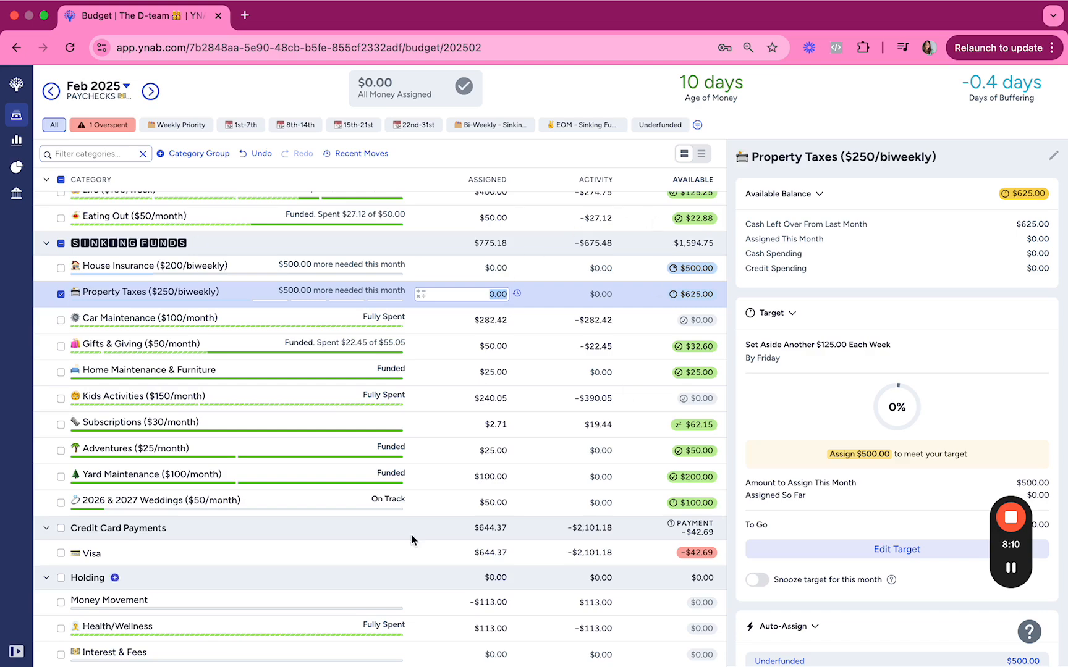
scroll(519, 501, "up", 3)
scroll(519, 500, "down", 5)
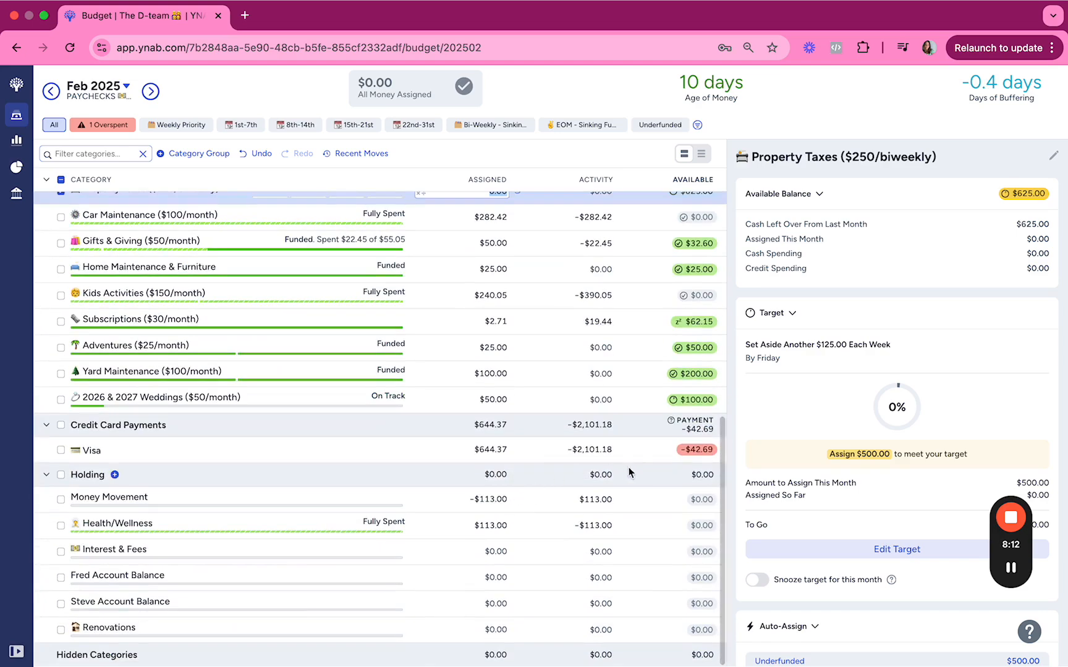
left_click(640, 452)
scroll(639, 454, "up", 2)
left_click_drag(1014, 332, 1056, 333)
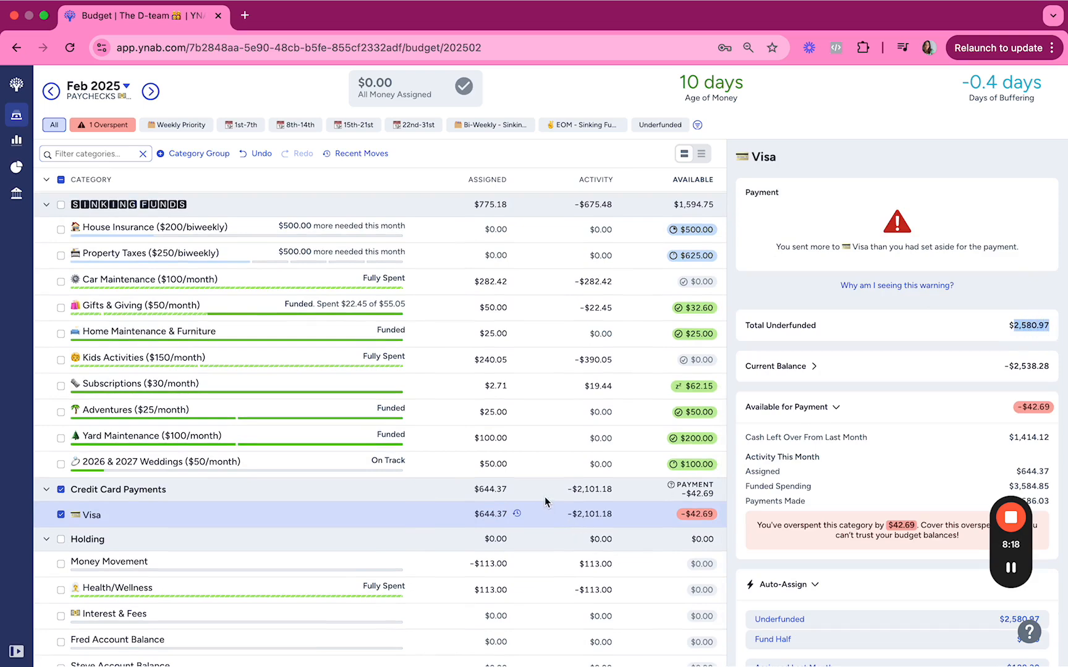
Collapse the Holding category group in the budget.
left_click(46, 542)
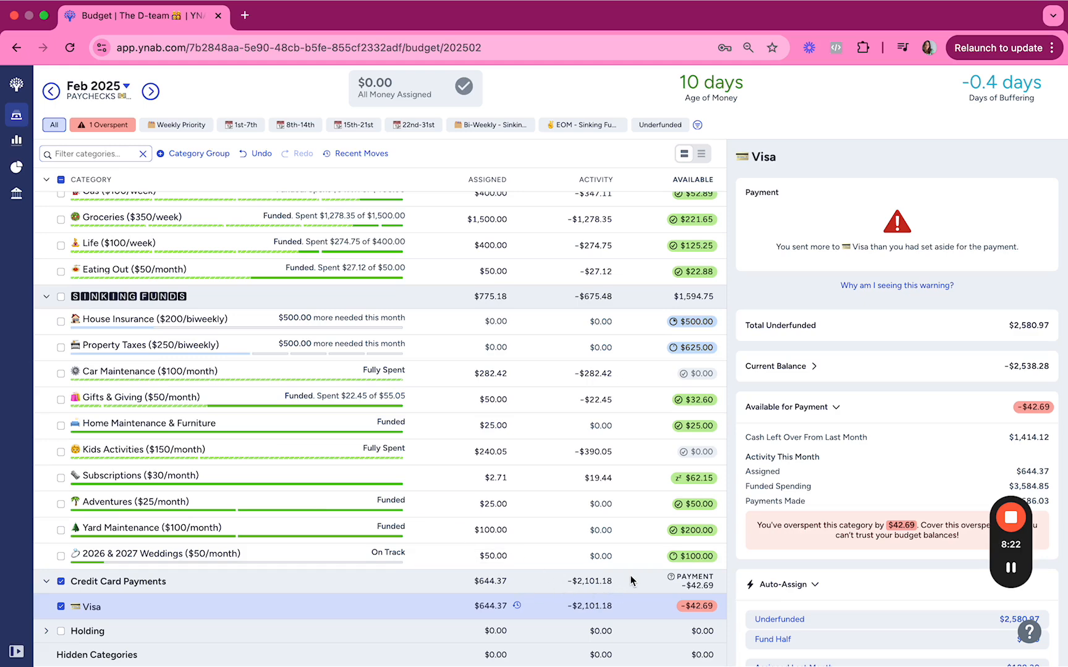
scroll(451, 426, "up", 10)
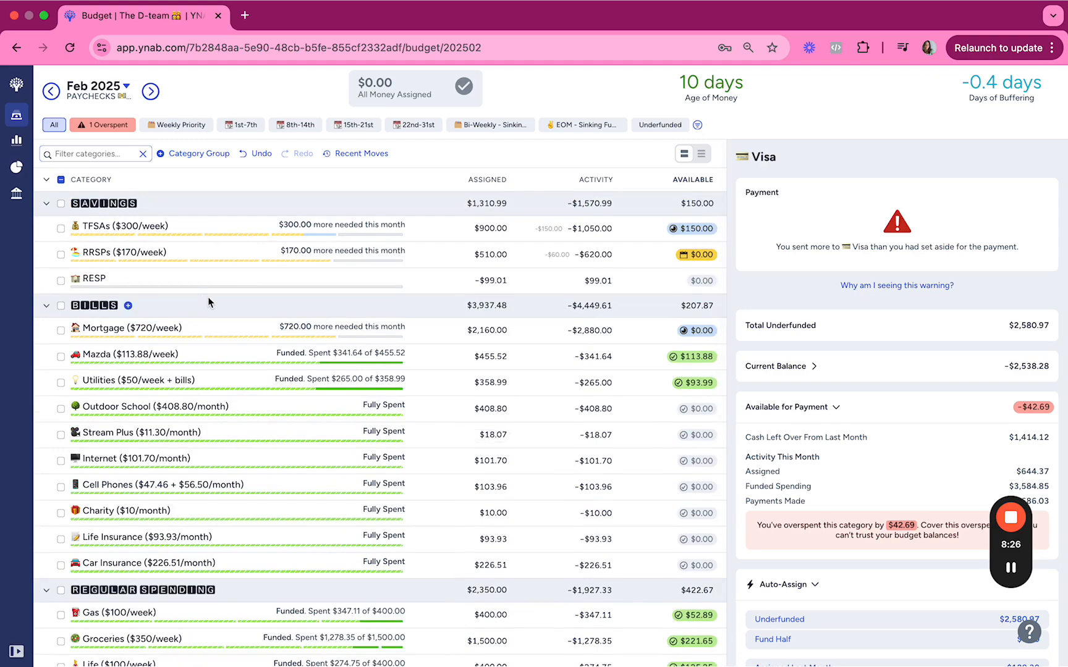
scroll(351, 380, "down", 10)
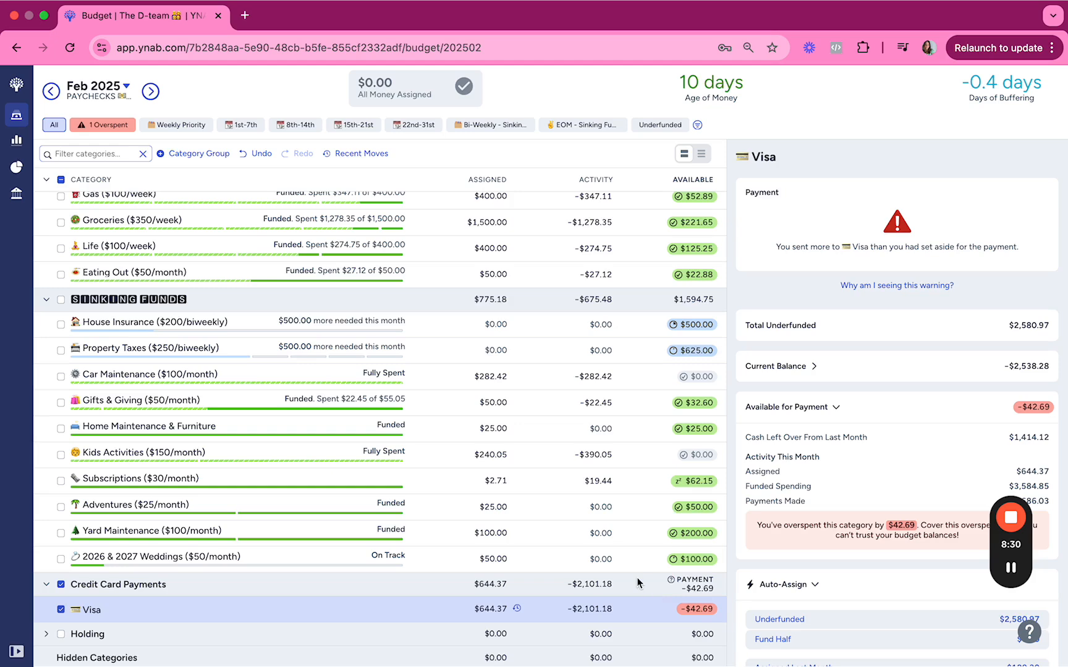
Try clearing the amount assigned to 2026 & 2027 Weddings and adding $50 to the Visa payment's assigned amount.
left_click(504, 560)
key("BackSpace")
key("Return")
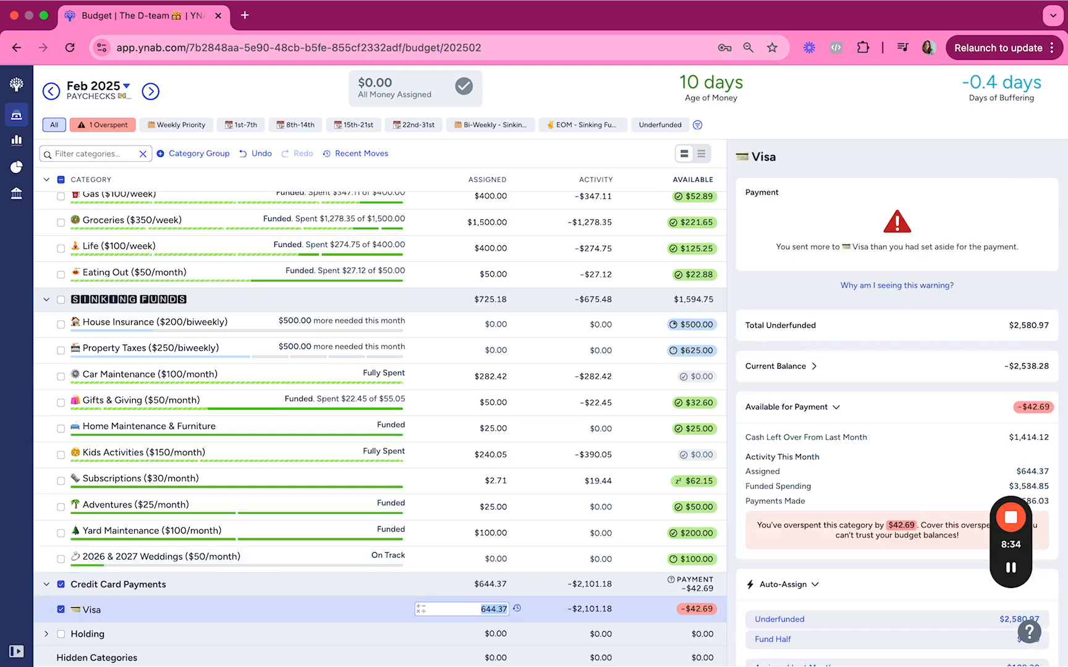
type("+50")
key("Up")
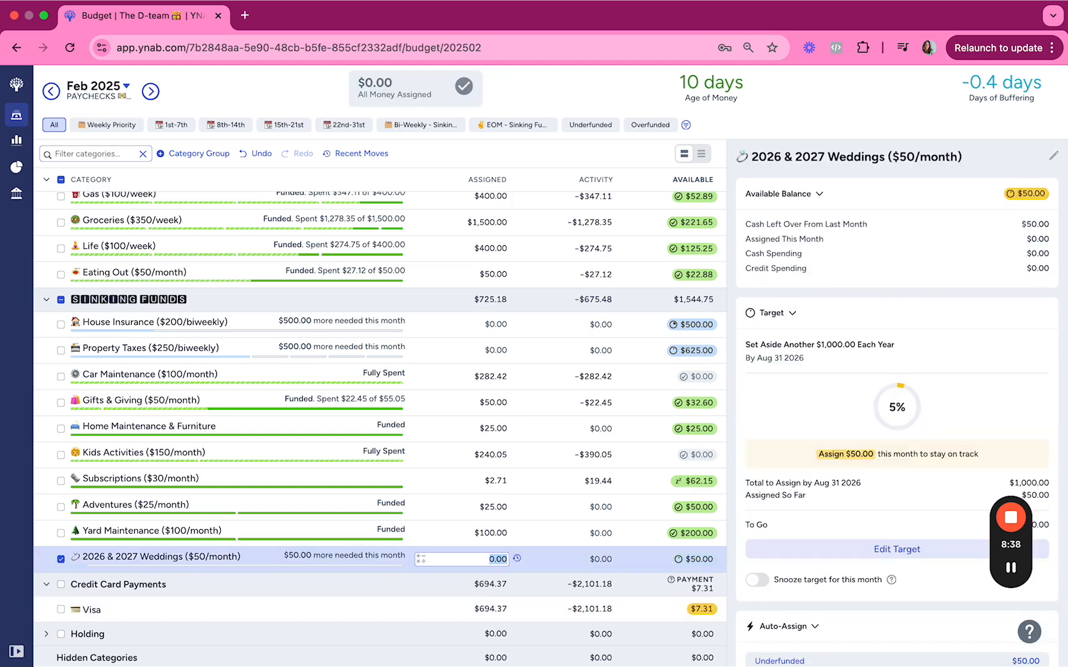
Undo the $50 reassignment from 2026 & 2027 Weddings to the Visa payment.
key("Down")
key("Escape")
key("ctrl+z")
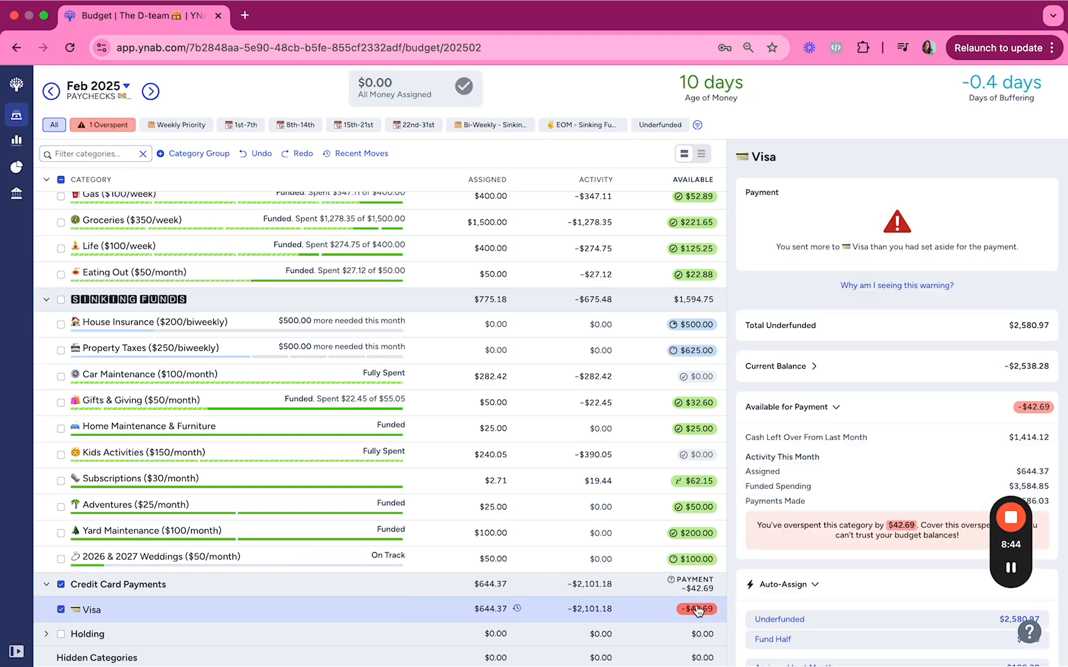
Examine the Visa overspending hint, the Charity target and the balances across savings, bills, regular spending and sinking funds.
mouse_move(698, 612)
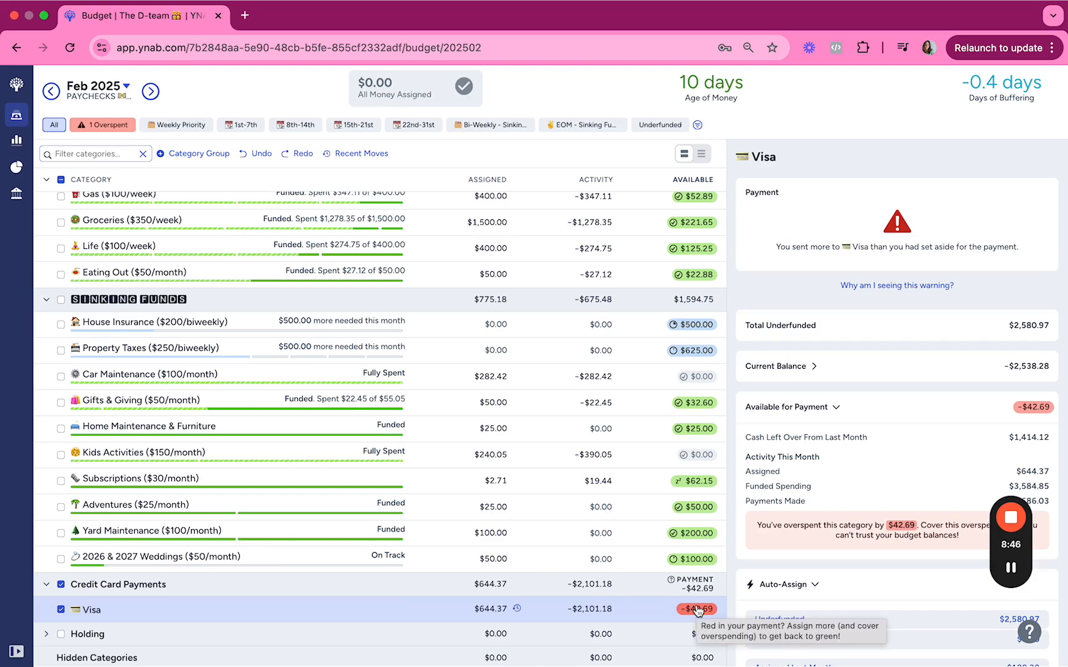
scroll(552, 431, "up", 7)
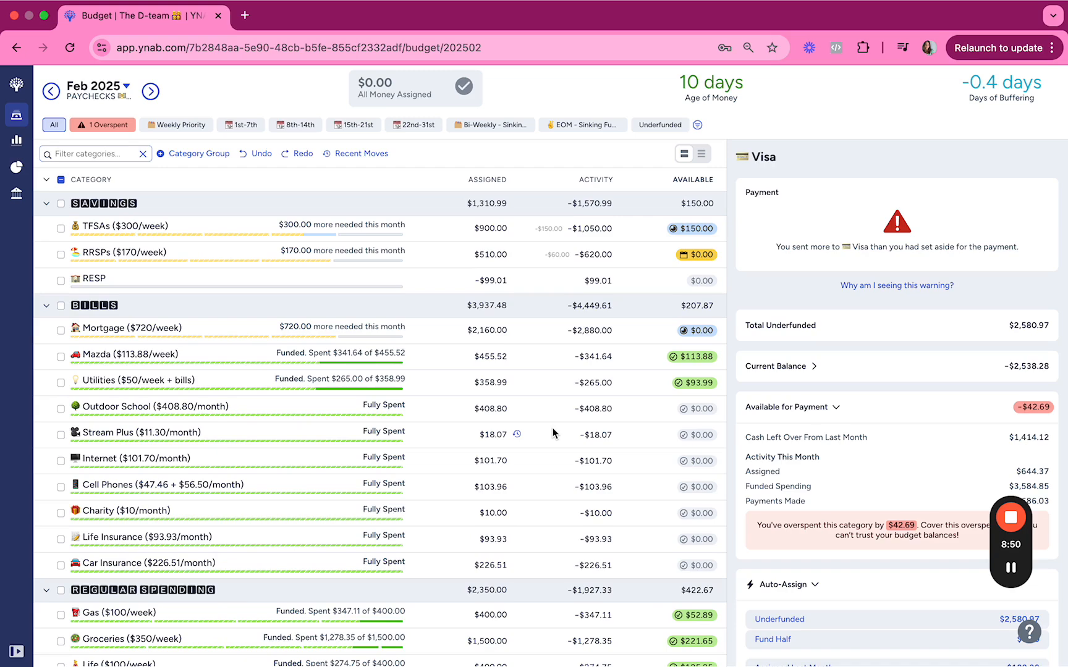
scroll(553, 428, "down", 3)
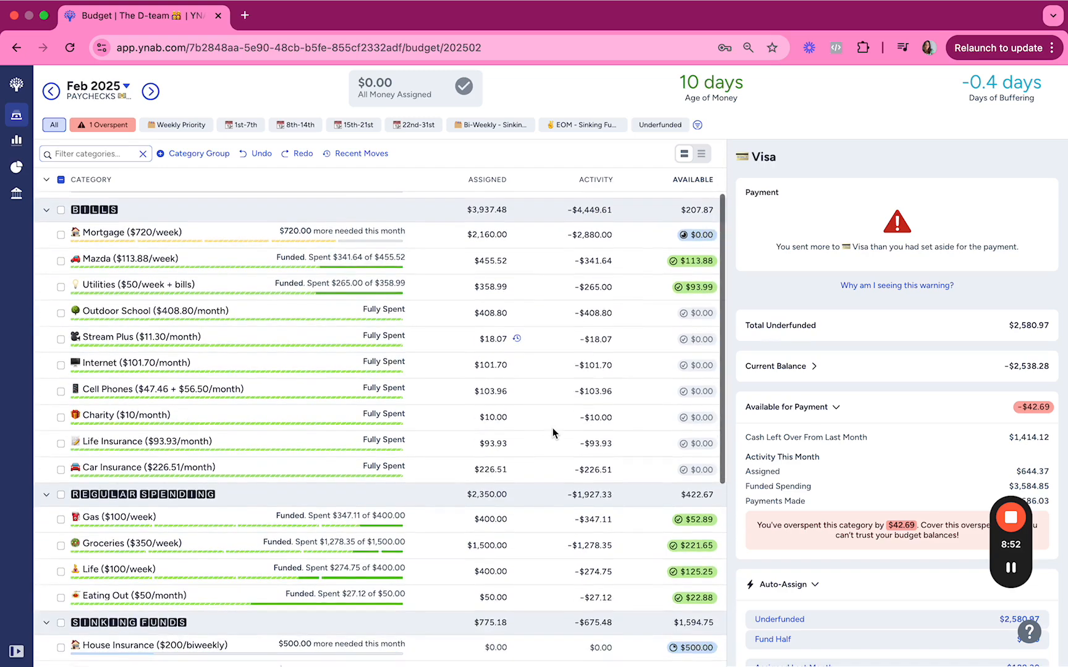
left_click(552, 428)
scroll(552, 429, "down", 3)
scroll(529, 334, "up", 4)
scroll(529, 333, "down", 3)
scroll(530, 333, "up", 4)
scroll(529, 329, "down", 5)
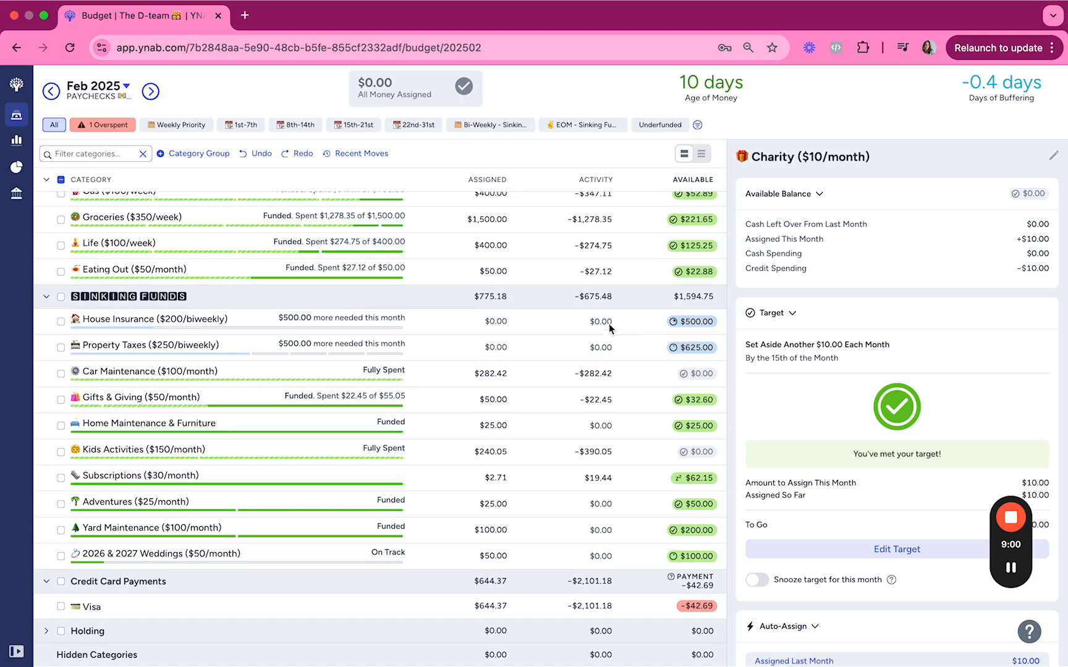
left_click(484, 326)
key("Escape")
scroll(550, 331, "up", 7)
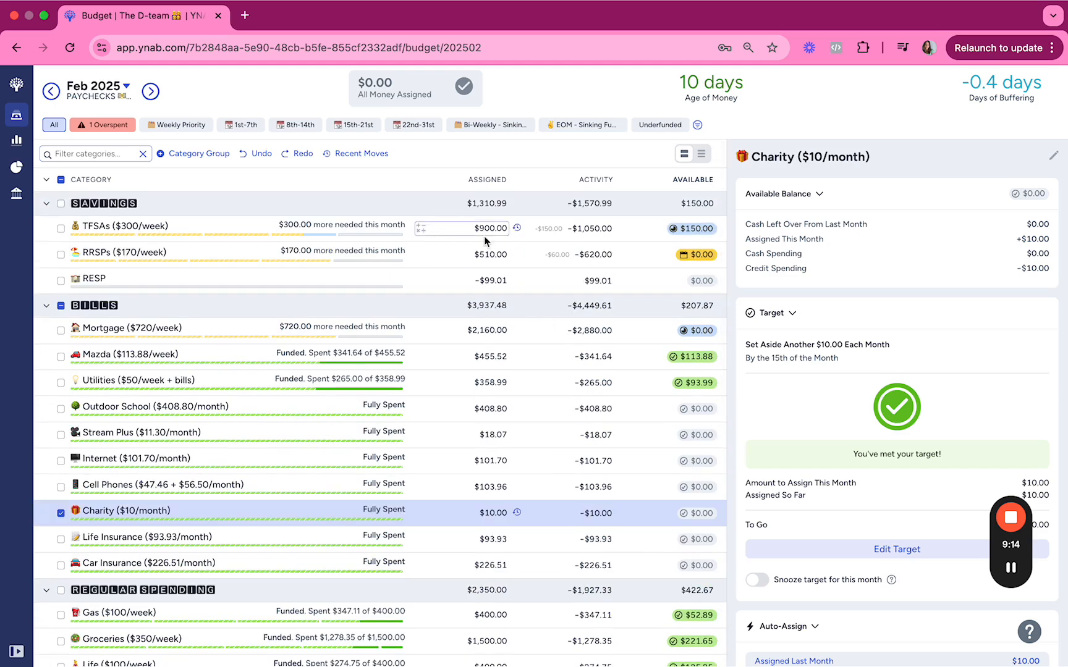
scroll(526, 258, "down", 7)
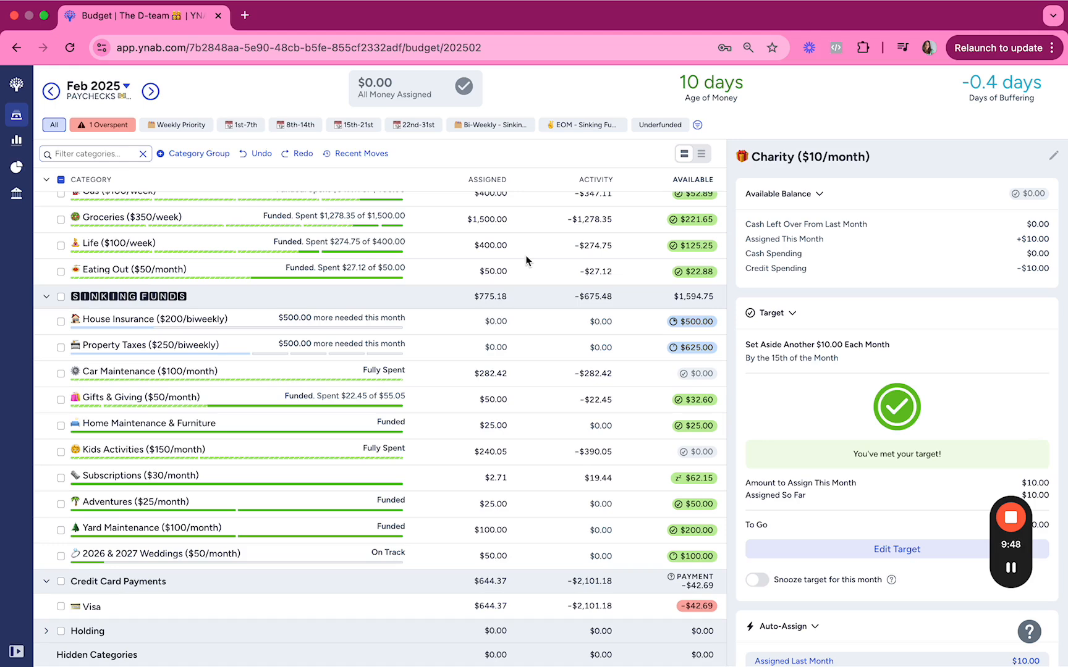
scroll(526, 259, "up", 8)
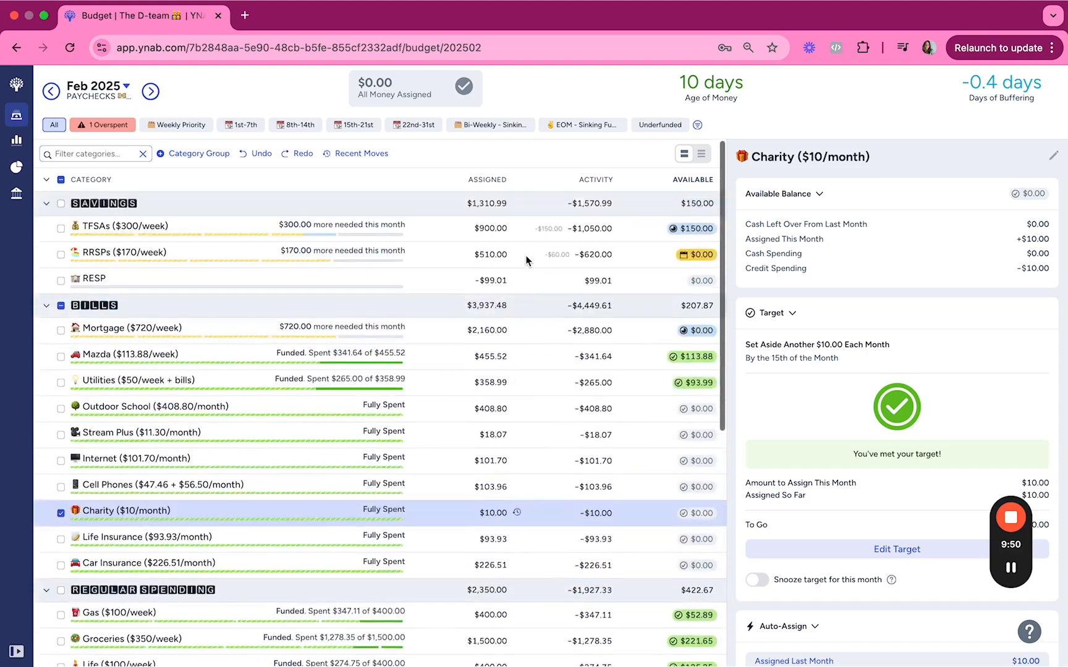
scroll(526, 259, "down", 3)
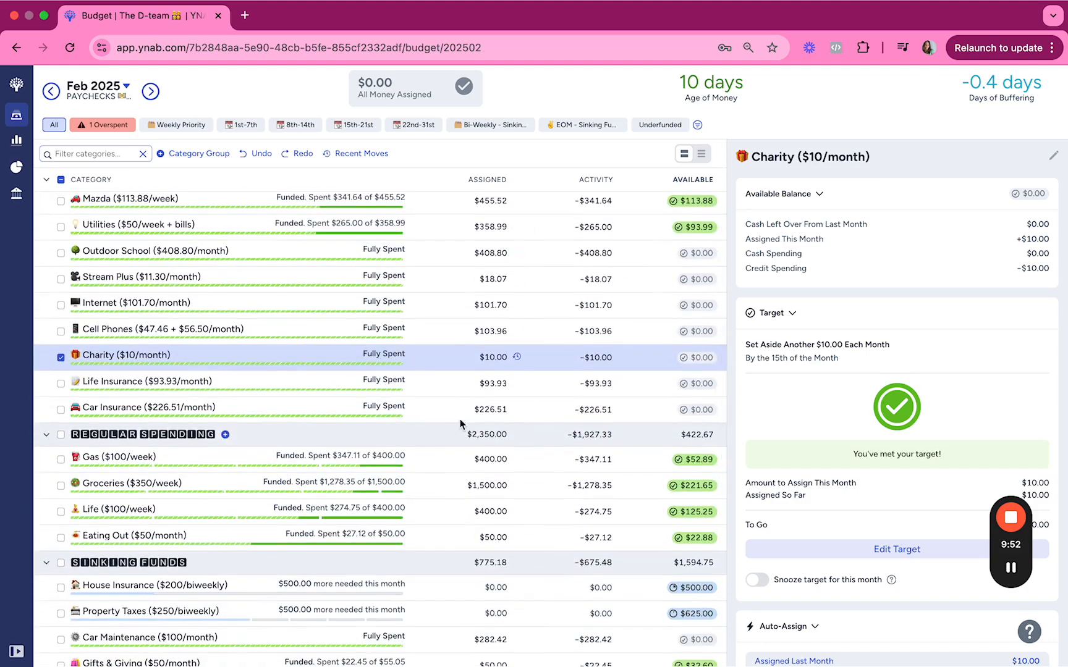
scroll(523, 424, "down", 4)
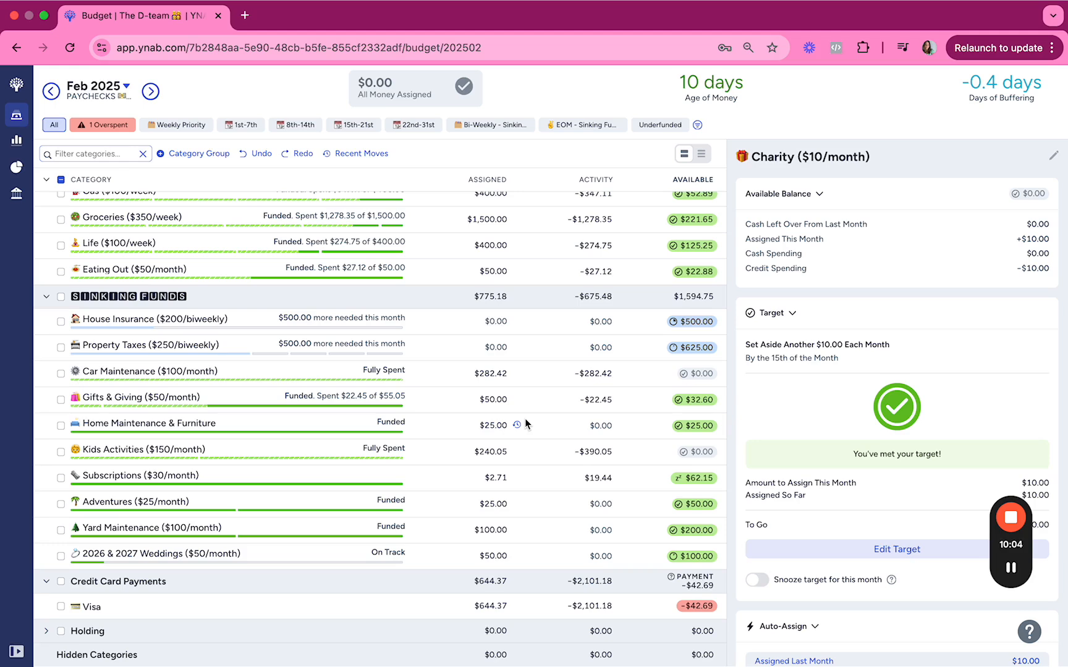
scroll(524, 418, "up", 10)
scroll(560, 518, "up", 3)
scroll(561, 518, "down", 3)
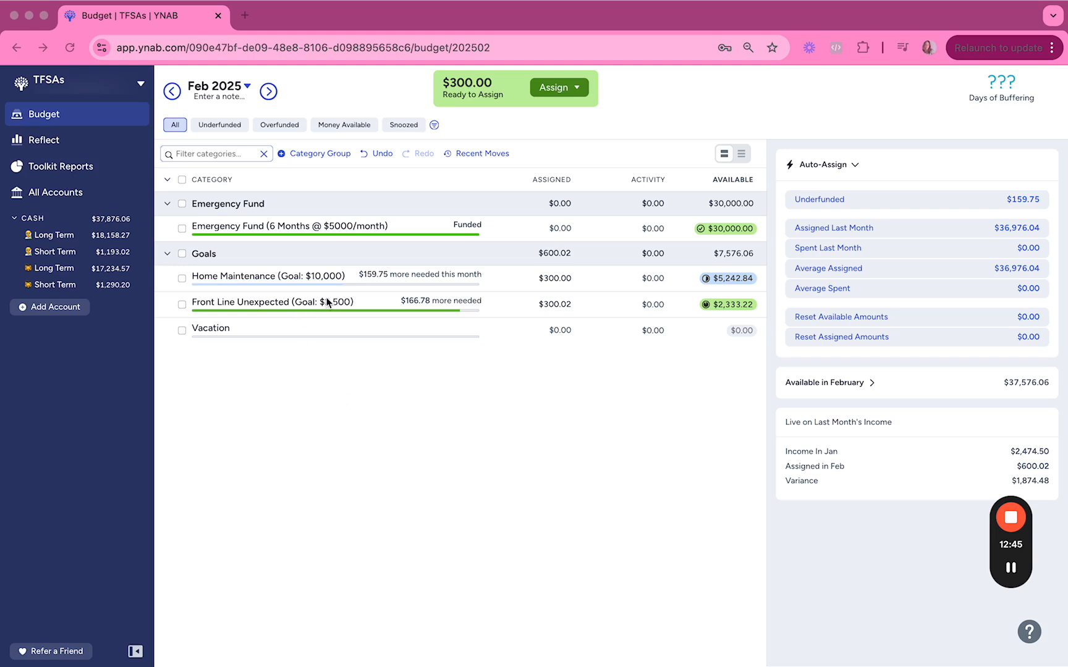
In the TFSAs budget, add $150 to the amount assigned to Home Maintenance.
left_click(42, 252)
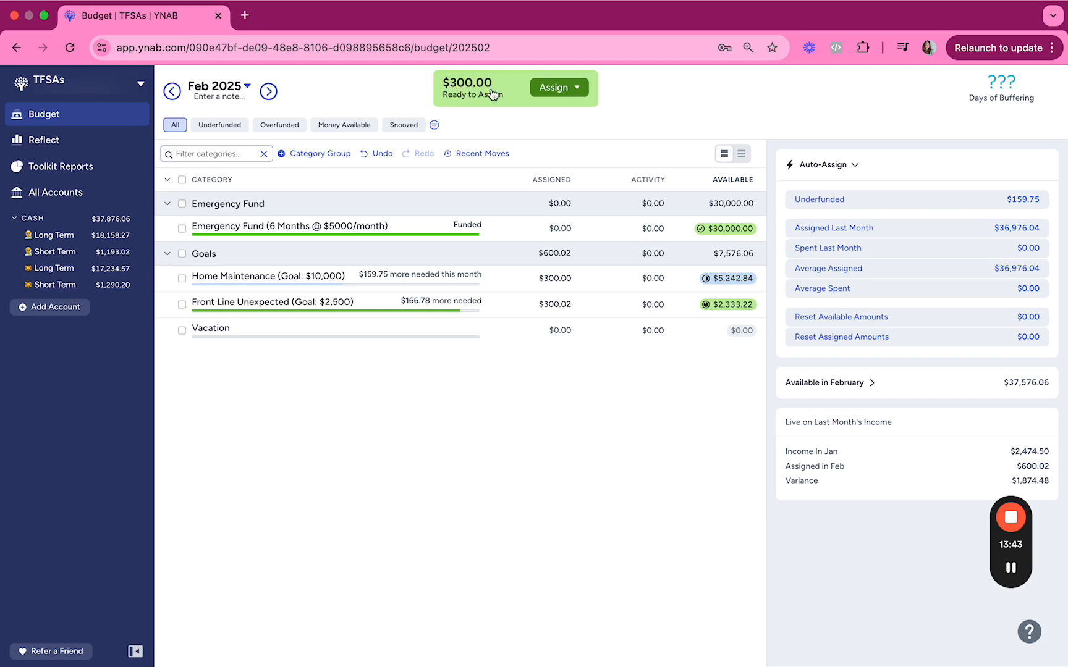
left_click(512, 277)
key("Right")
type("+150")
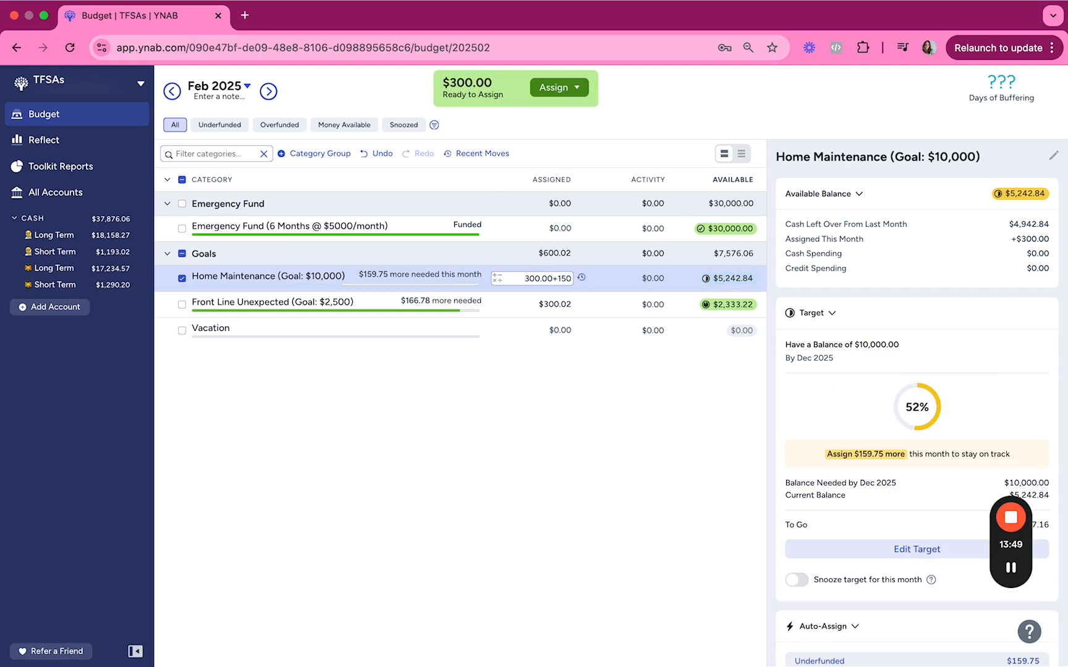
key("Return")
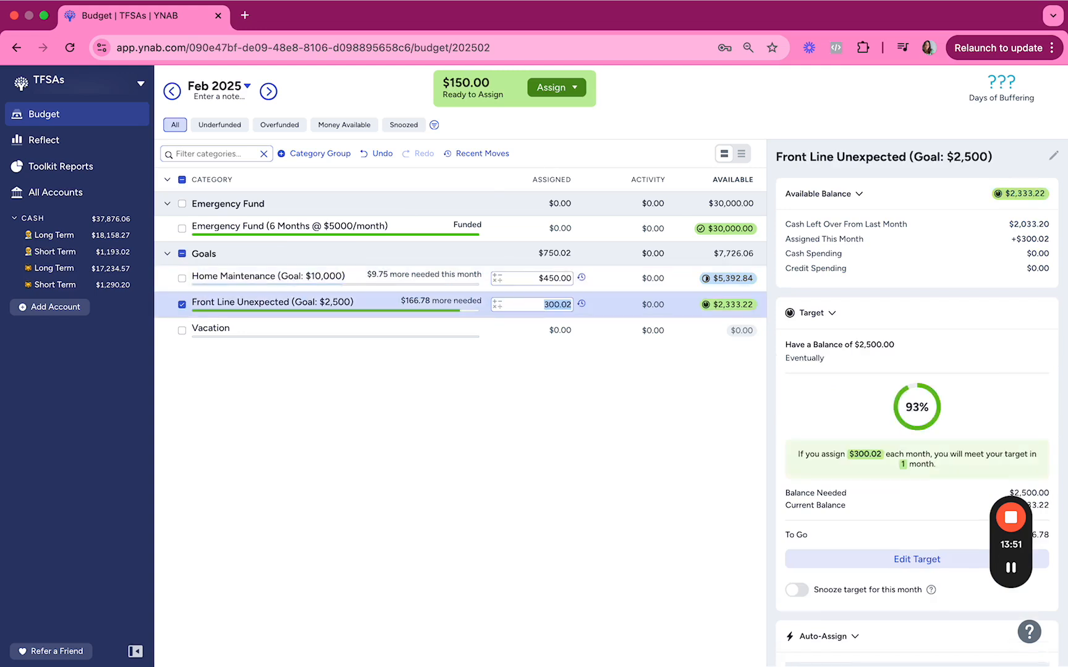
Add $150 to the amount assigned to Front Line Unexpected.
key("Right")
type("+150")
key("Return")
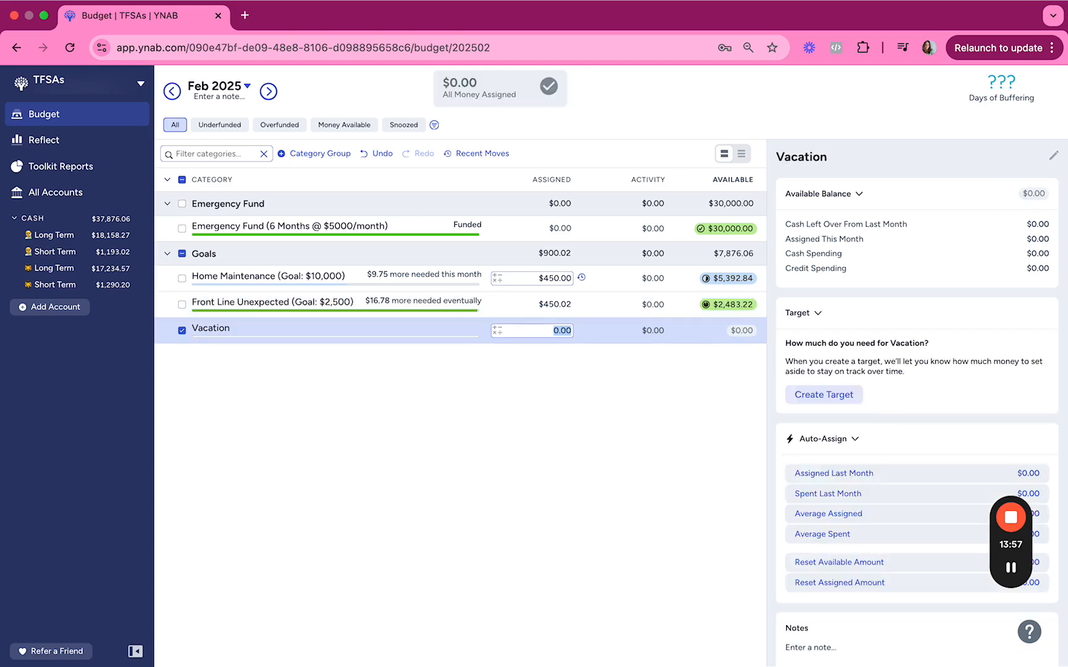
Examine the target progress, target balance and deadline of the Front Line Unexpected and Home Maintenance goals.
left_click(557, 304)
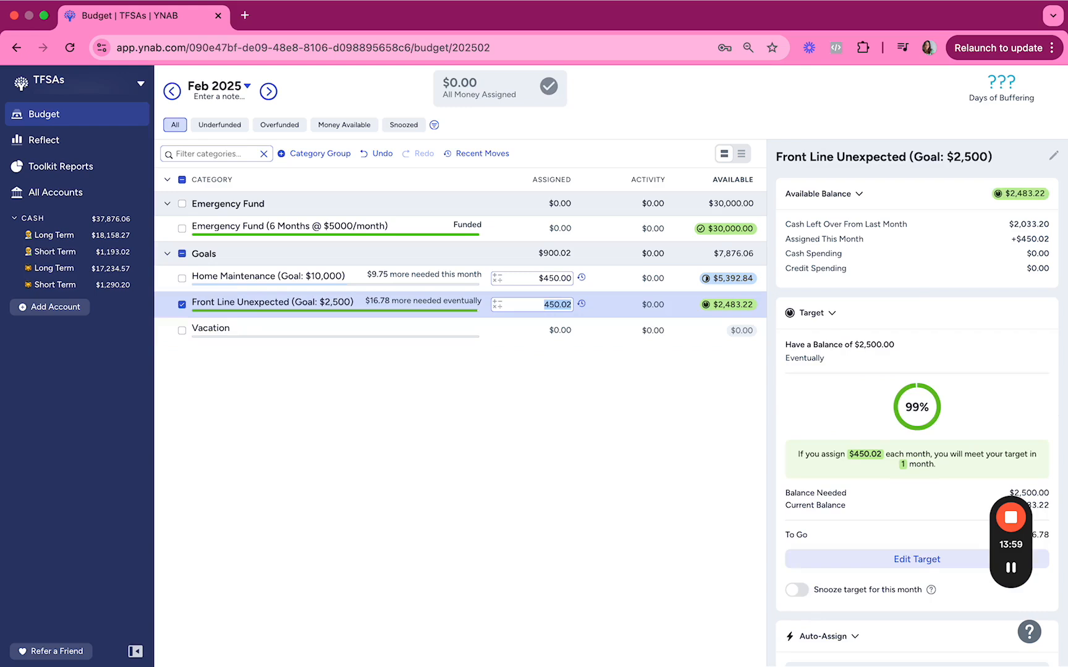
left_click(557, 278)
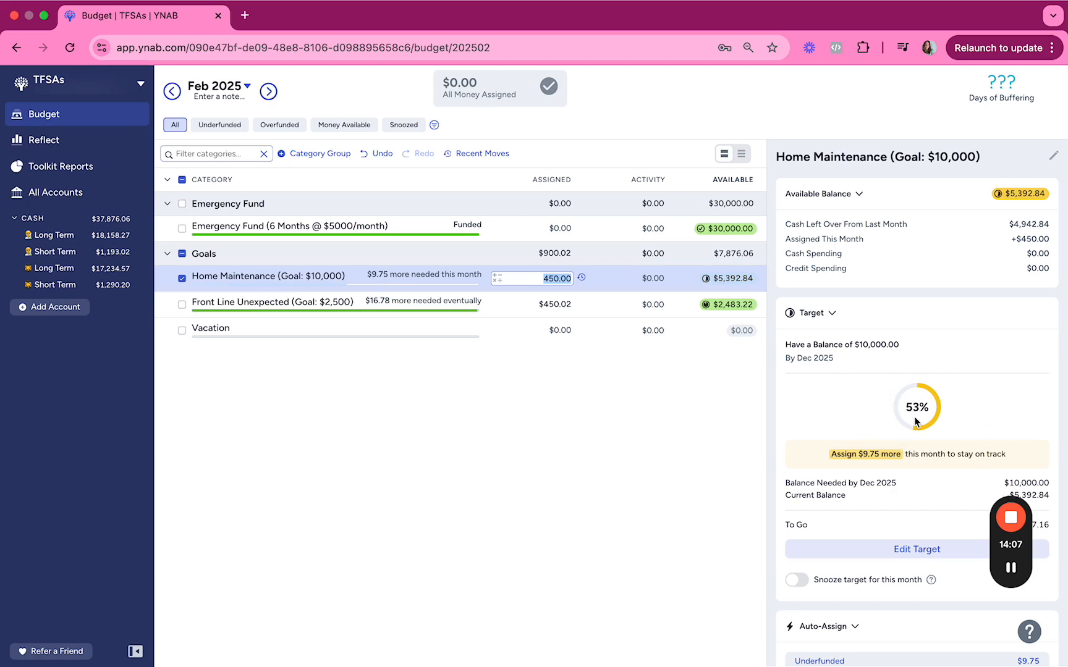
scroll(914, 418, "down", 1)
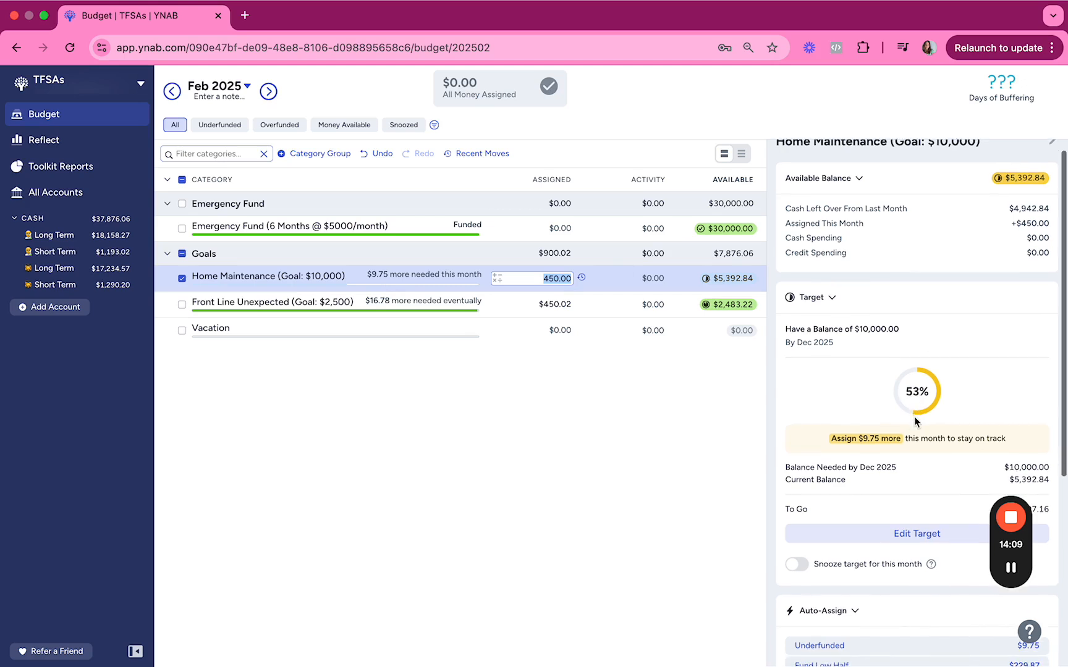
left_click(832, 338)
left_click_drag(856, 330, 838, 345)
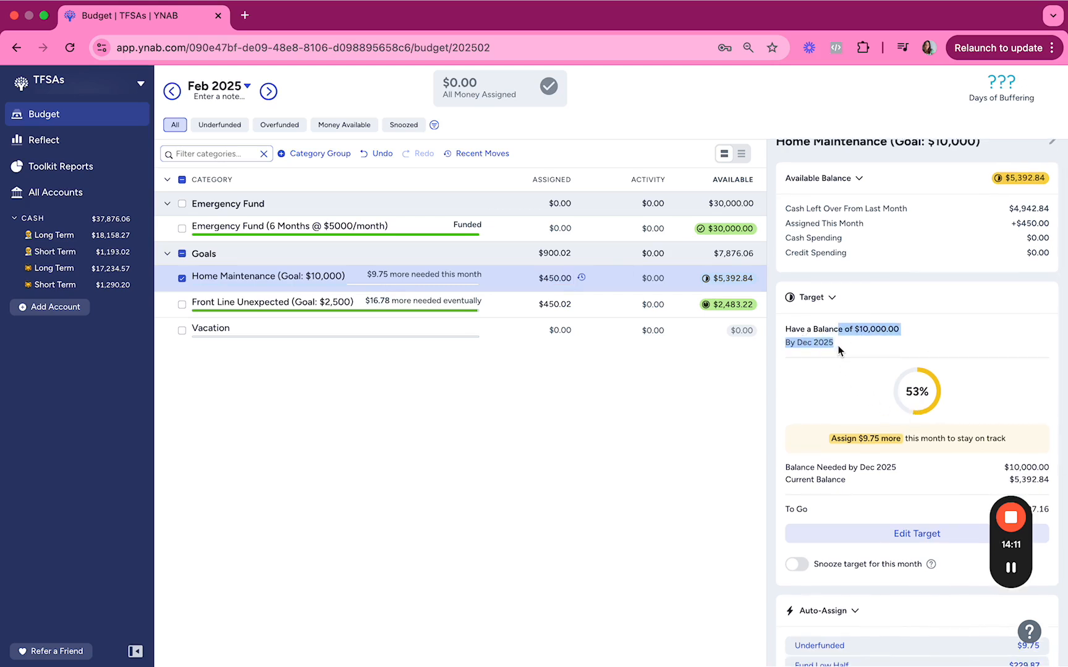
left_click(857, 345)
scroll(927, 463, "down", 2)
scroll(927, 463, "up", 3)
left_click(612, 309)
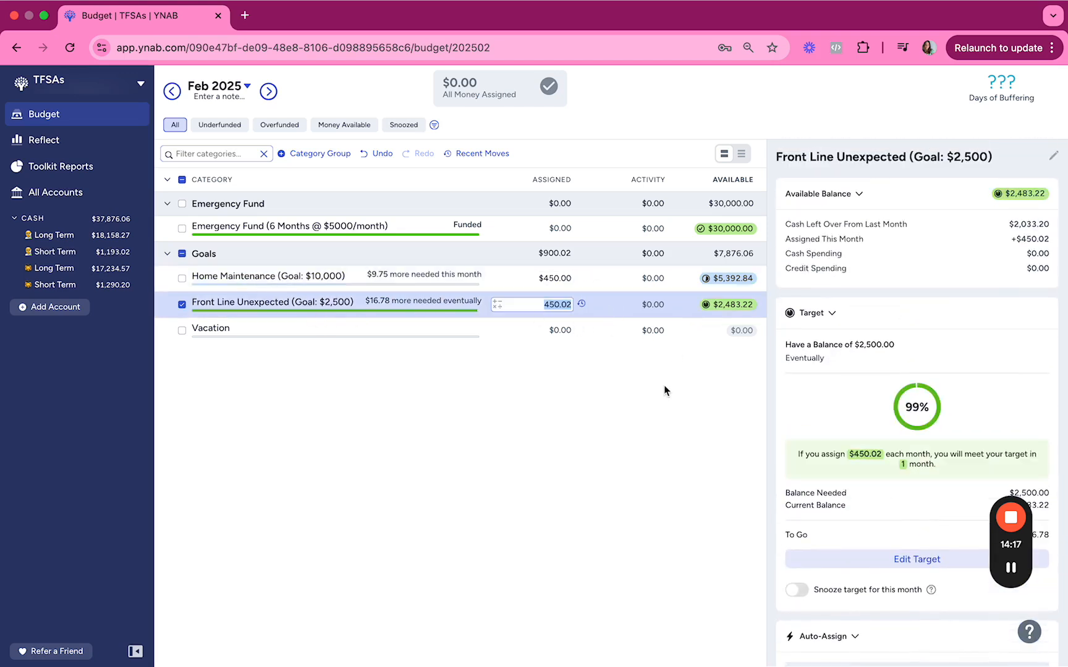
scroll(838, 546, "down", 1)
scroll(838, 546, "up", 1)
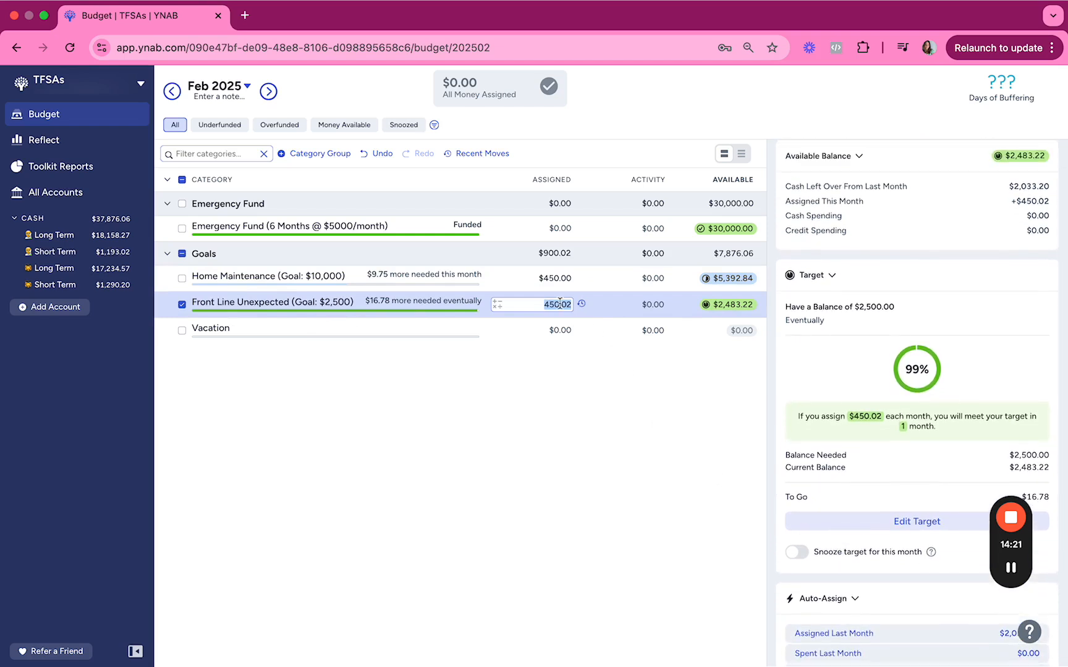
Try adding another $150 to Front Line Unexpected and $50 to Home Maintenance.
key("Right")
type("+150")
key("Up")
type("+50")
key("Down")
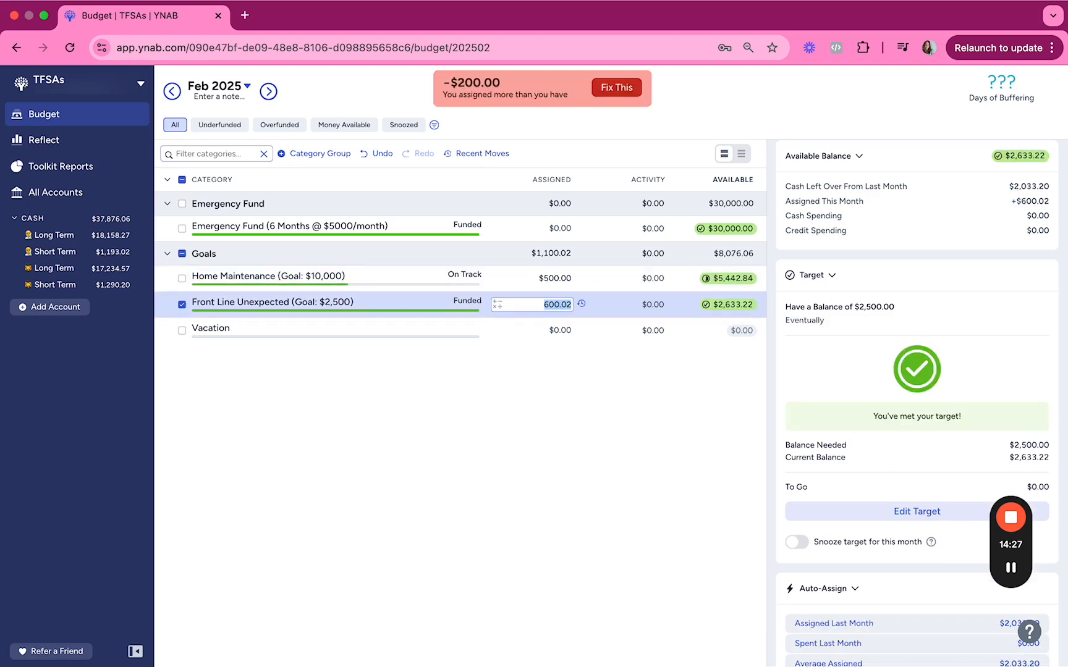
Undo the extra $150 and $50 assignments to the two goals and select Home Maintenance.
key("Right")
key("super+z")
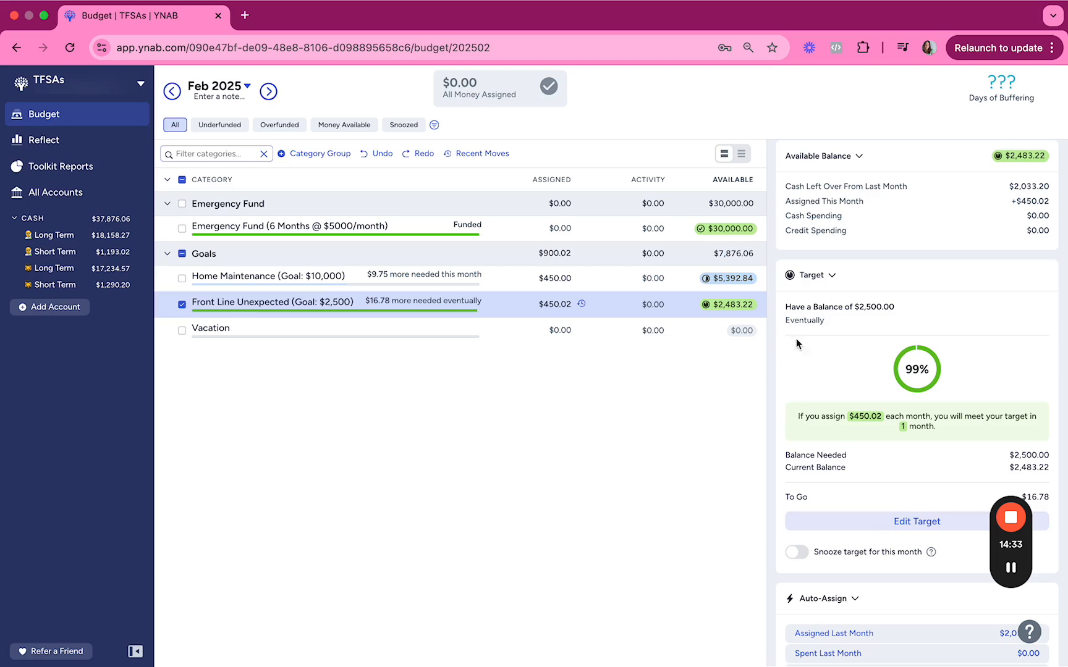
left_click(350, 285)
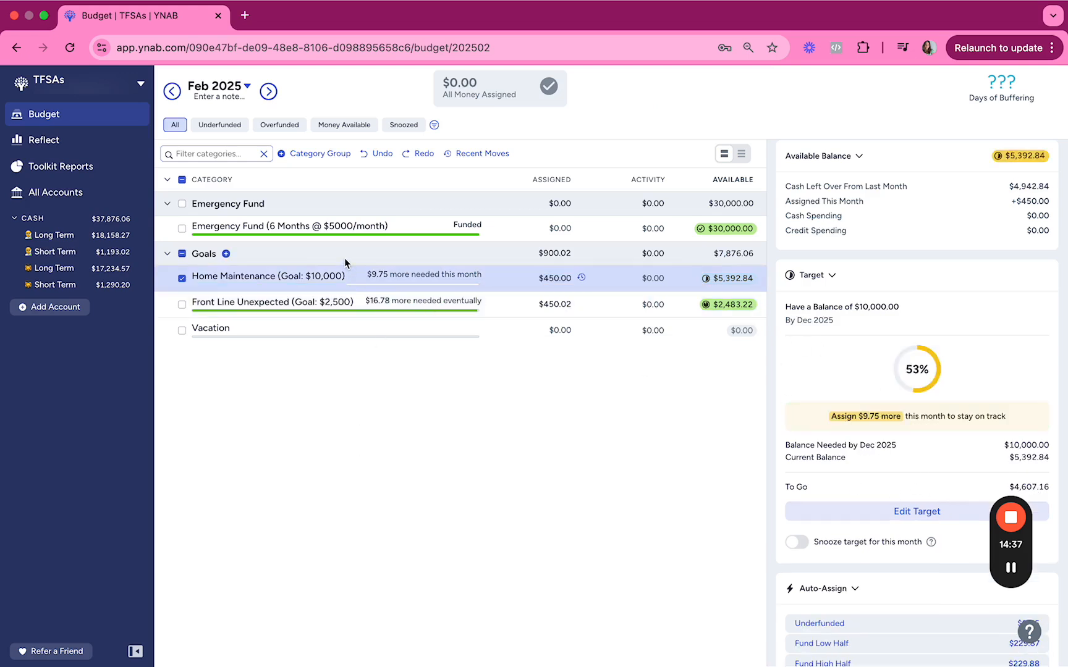